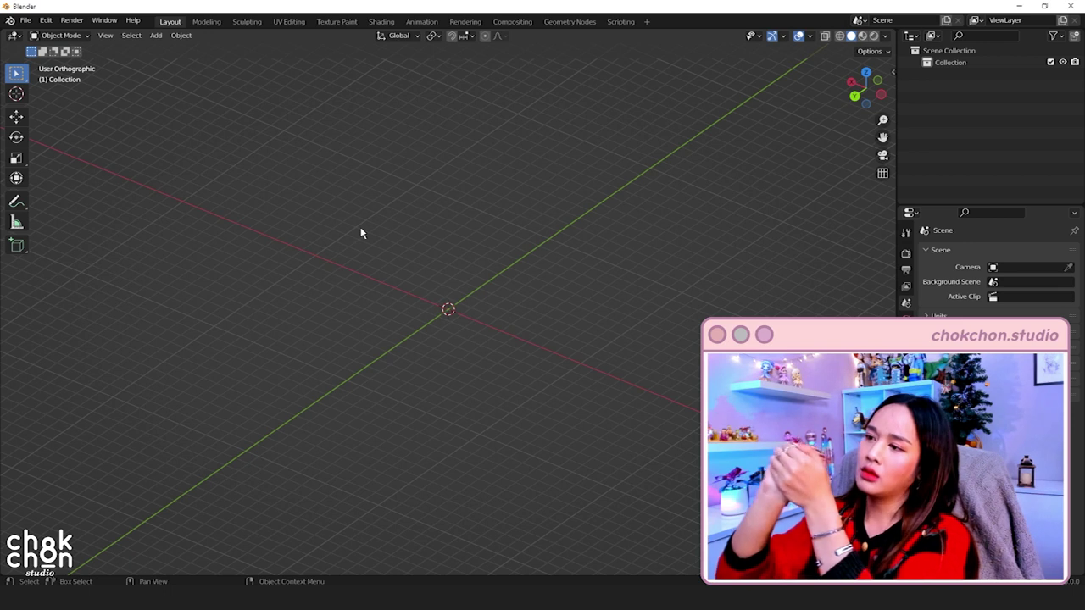
Step: Add a UV sphere for the bauble body and a cylinder for its cap, then select the sphere
click(156, 35)
mouse_move(173, 49)
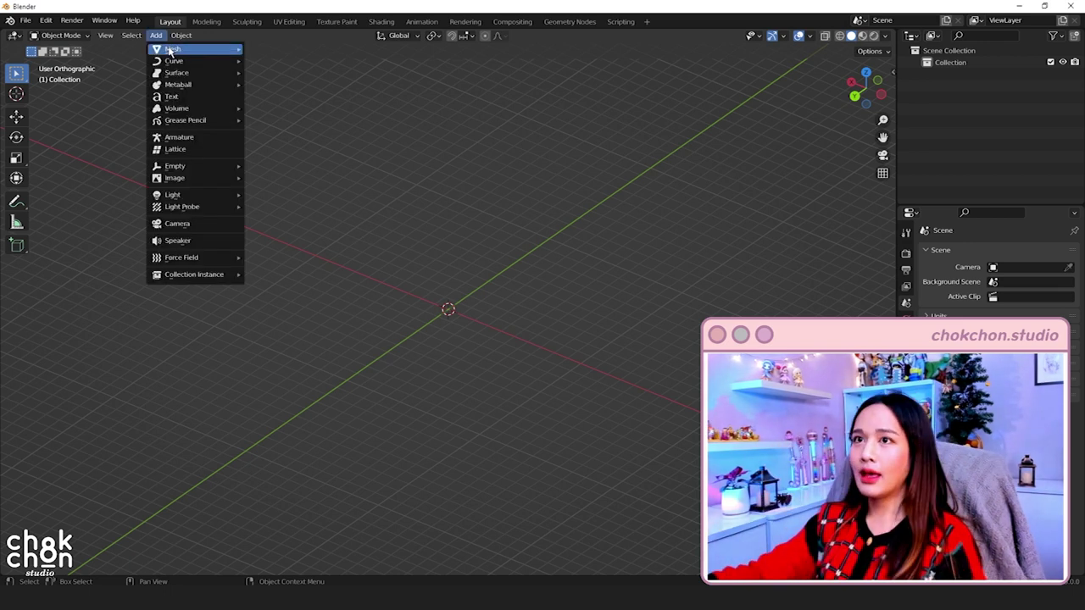
click(279, 84)
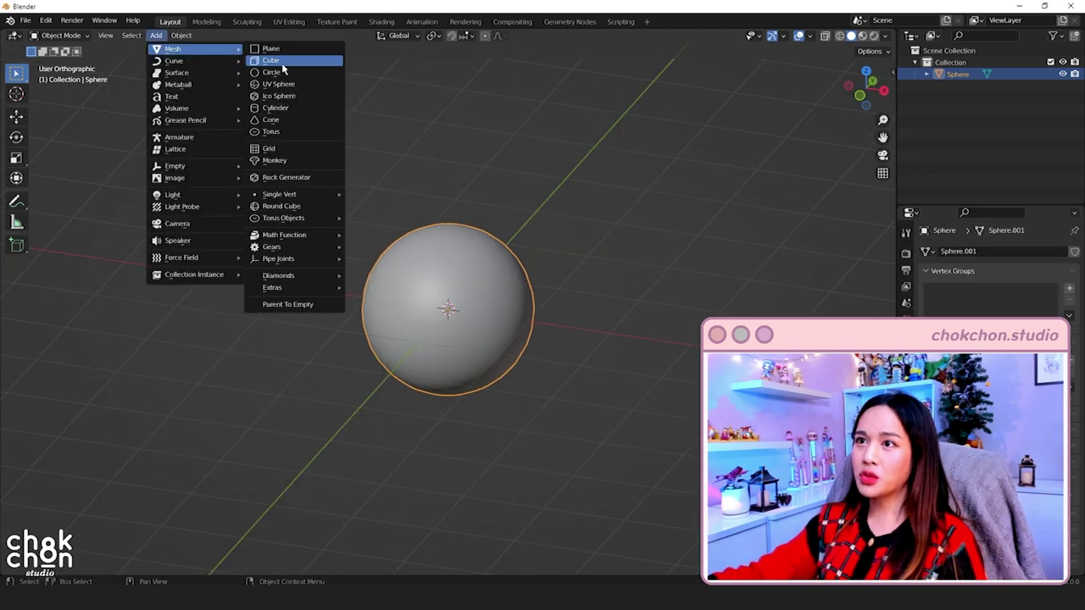
click(294, 111)
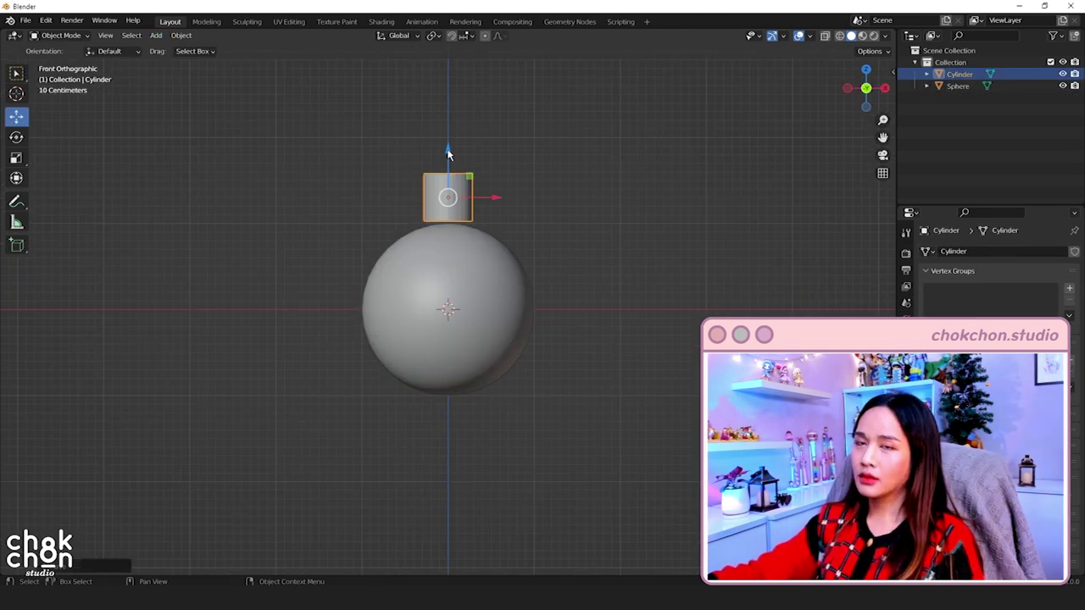
click(449, 152)
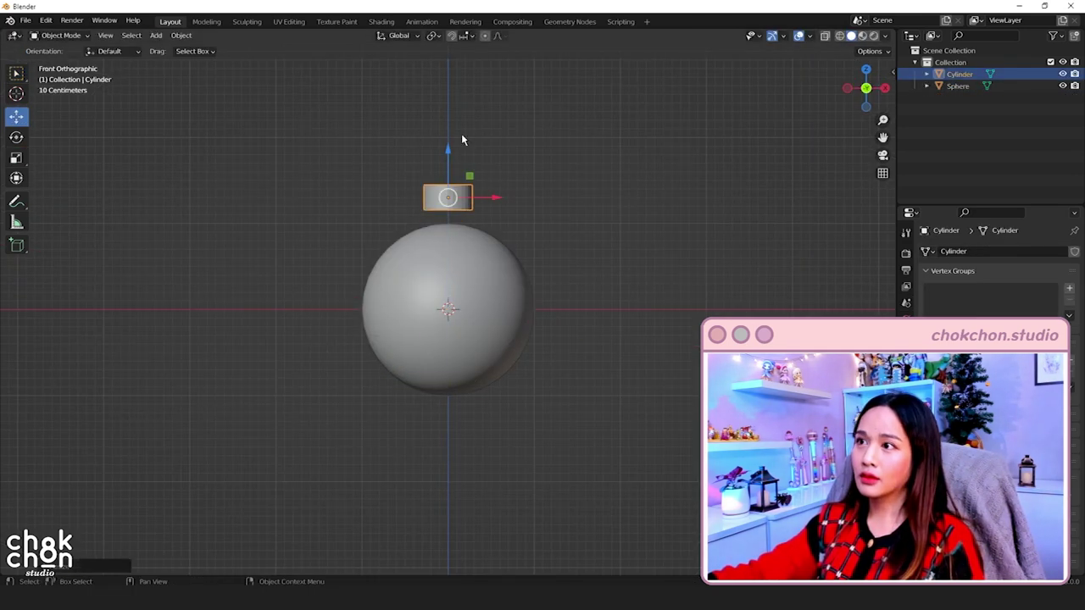
middle_drag(449, 153, 566, 328)
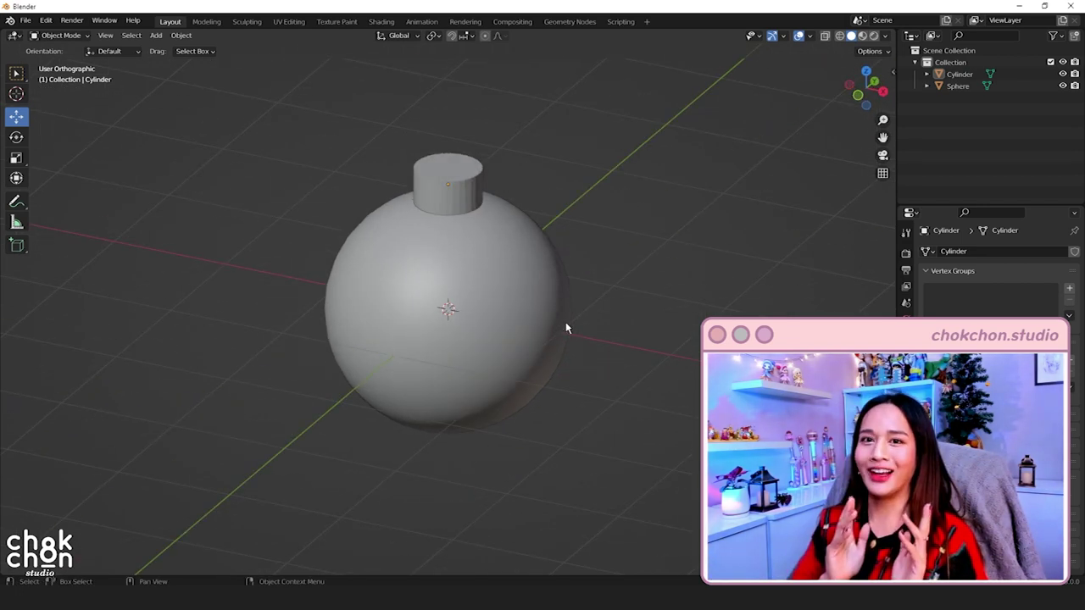
click(565, 321)
scroll(584, 310, down, 5)
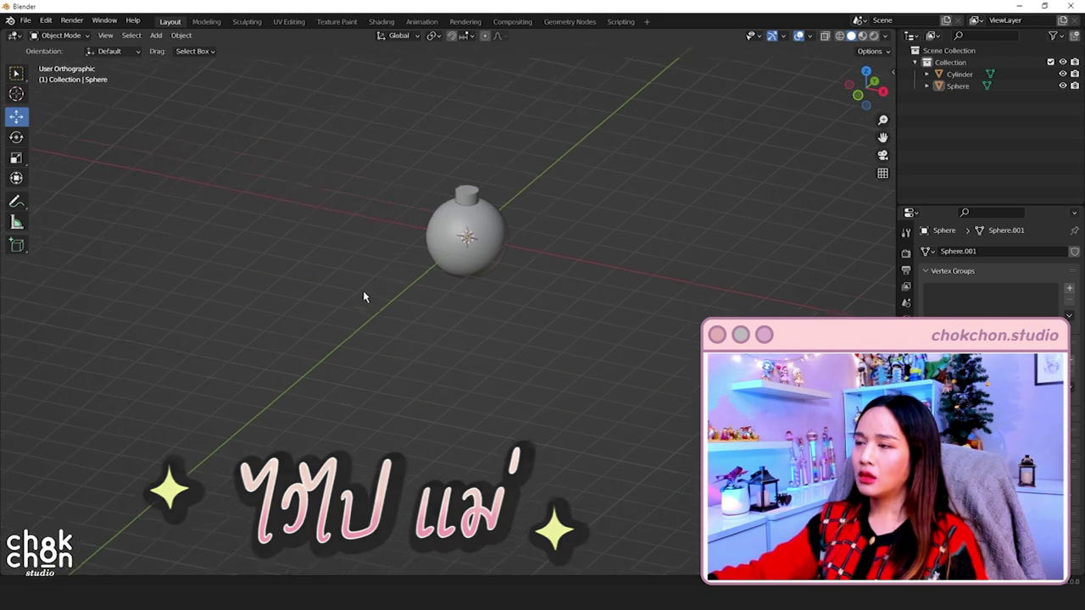
middle_drag(356, 269, 375, 327)
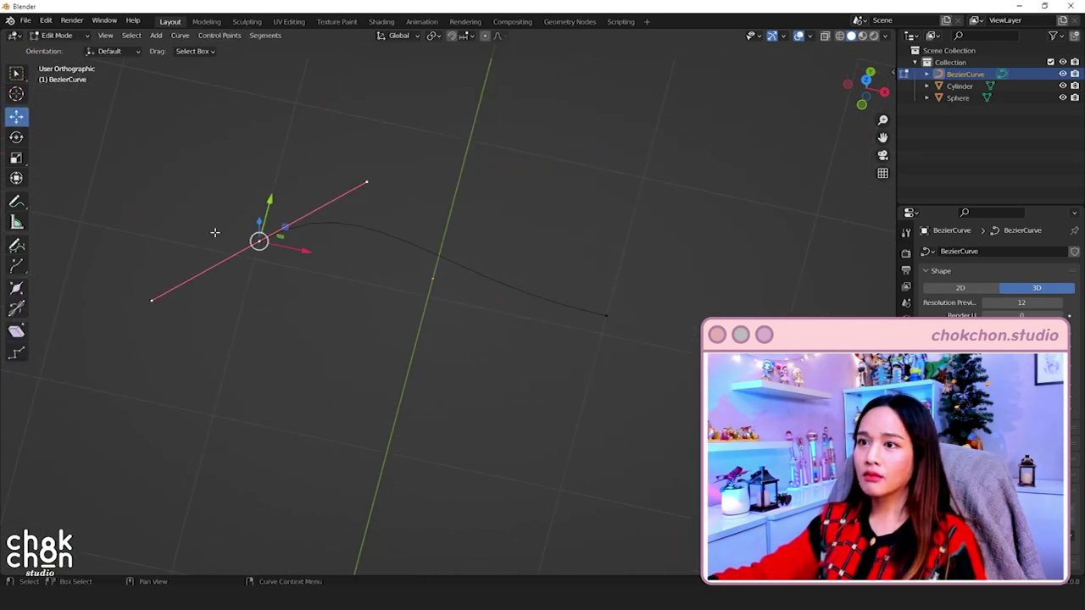
Step: Move and rotate the Bezier curve's end points and handles to bend it into a loop
key(g)
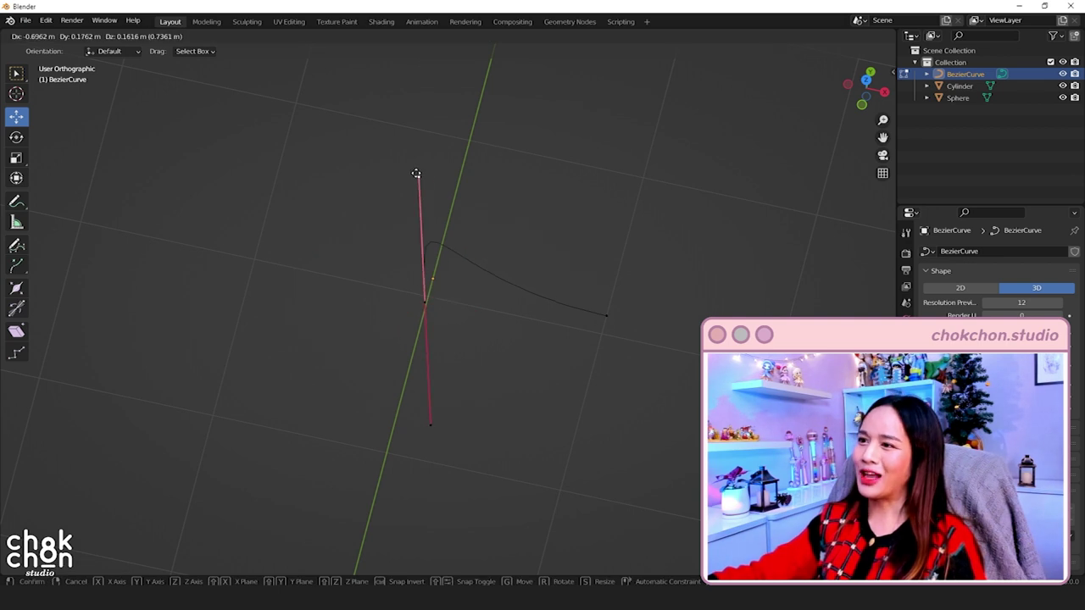
click(425, 151)
click(605, 319)
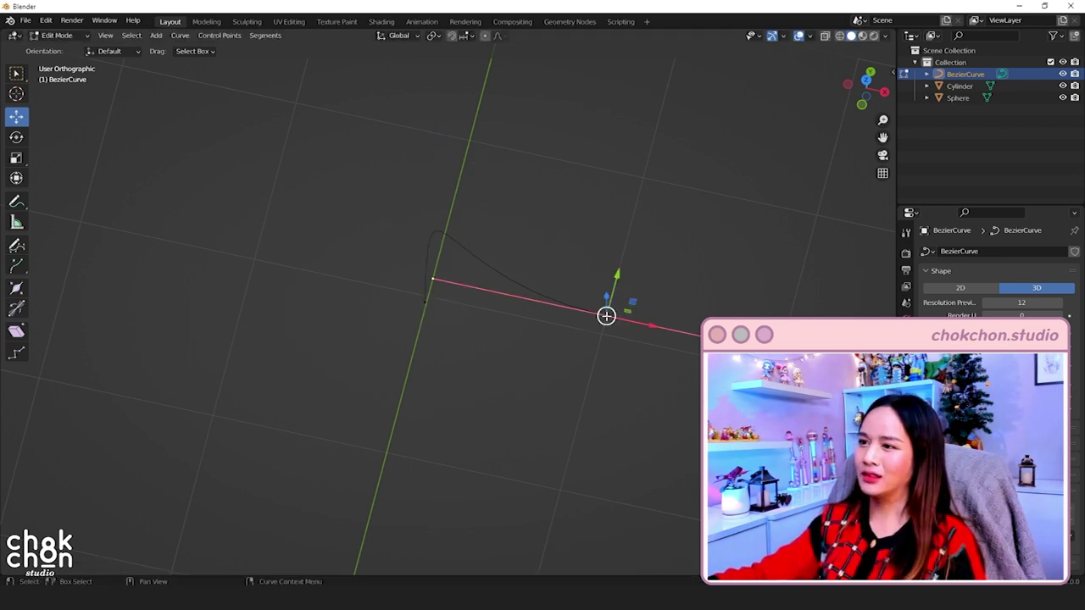
key(g)
click(428, 297)
key(r)
click(536, 220)
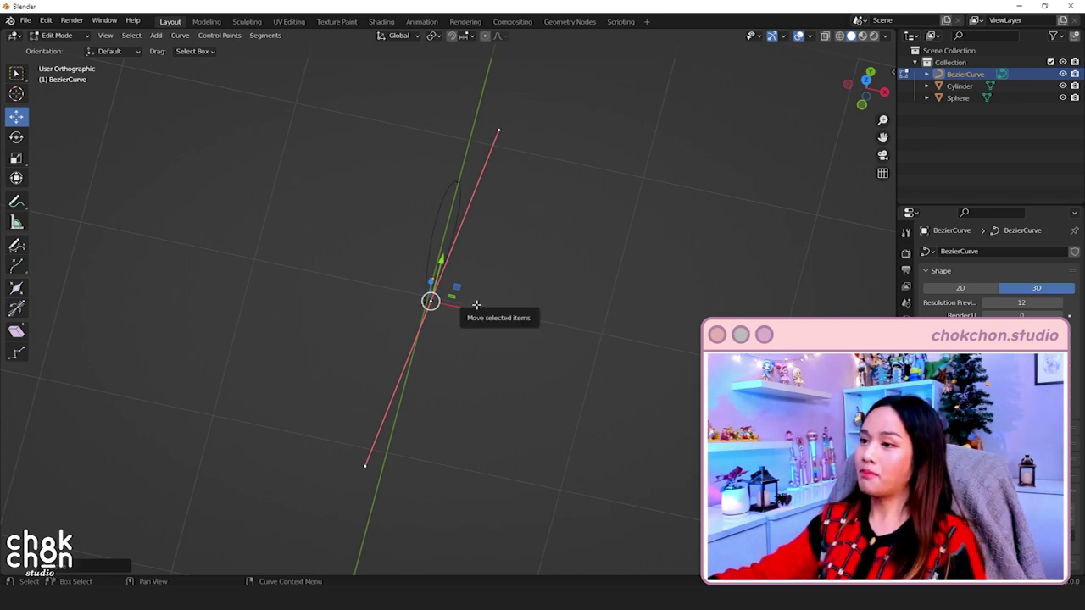
middle_drag(476, 304, 425, 271)
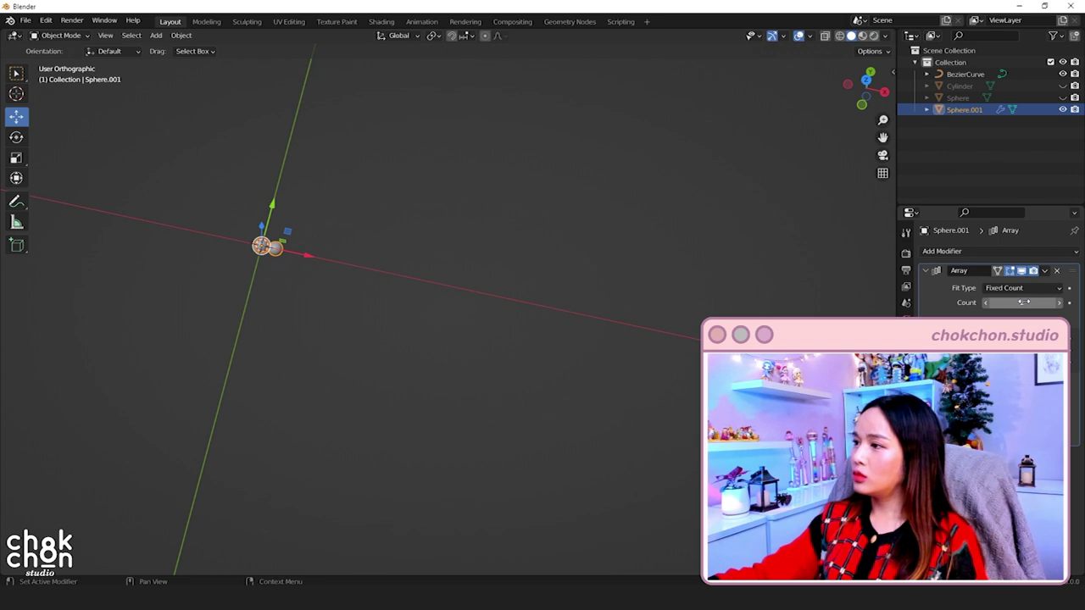
Step: Raise the bead array count, make the beads follow the looped curve, and seat the chain on the cap
drag(1022, 303, 1059, 303)
scroll(527, 334, down, 2)
scroll(527, 335, down, 1)
shift+middle_drag(521, 318, 517, 212)
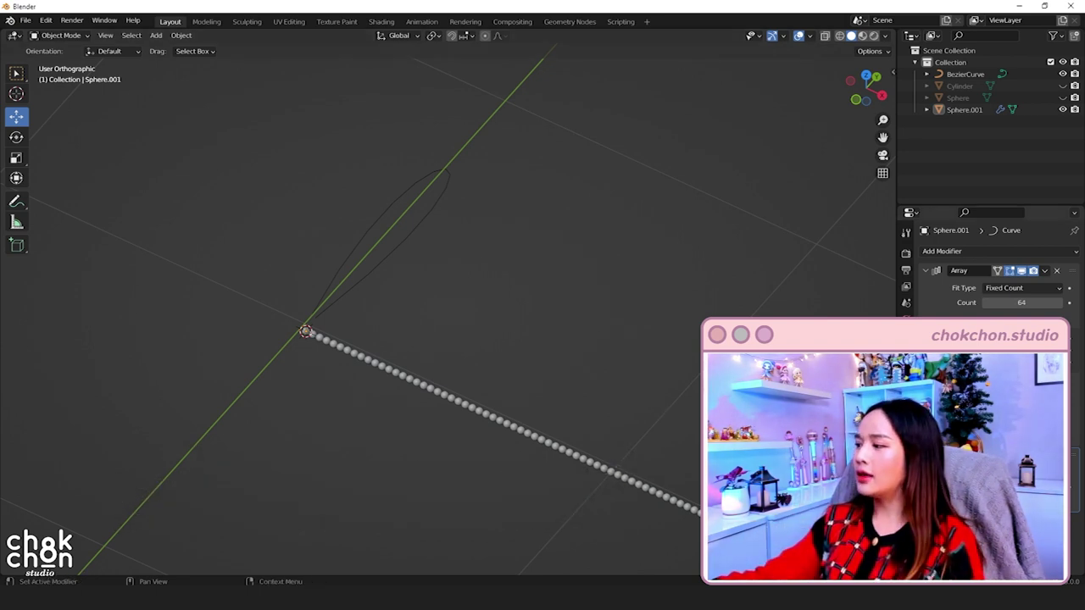
click(427, 215)
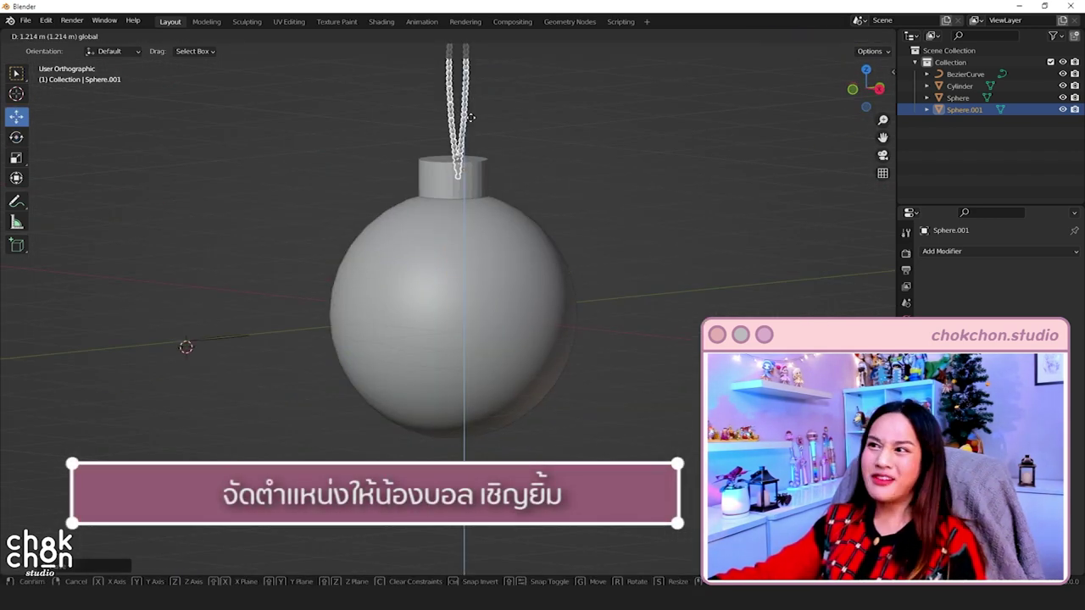
click(471, 116)
key(grave)
Step: Switch the viewport to the side view of the bauble
click(449, 148)
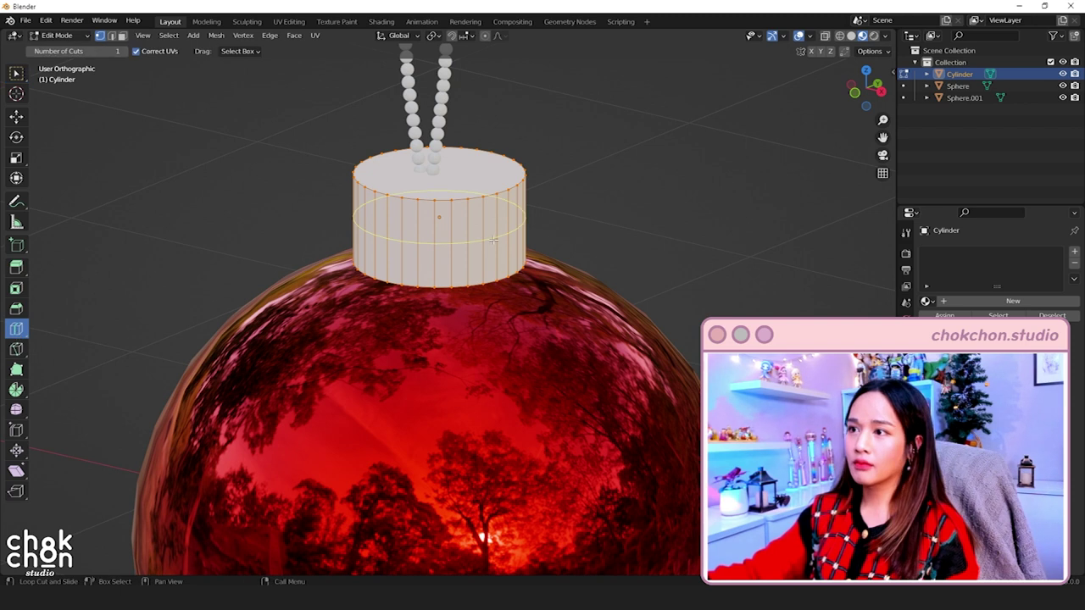
Step: Slide the loop cut into place and press the cap's band faces inward as a groove
drag(377, 240, 440, 241)
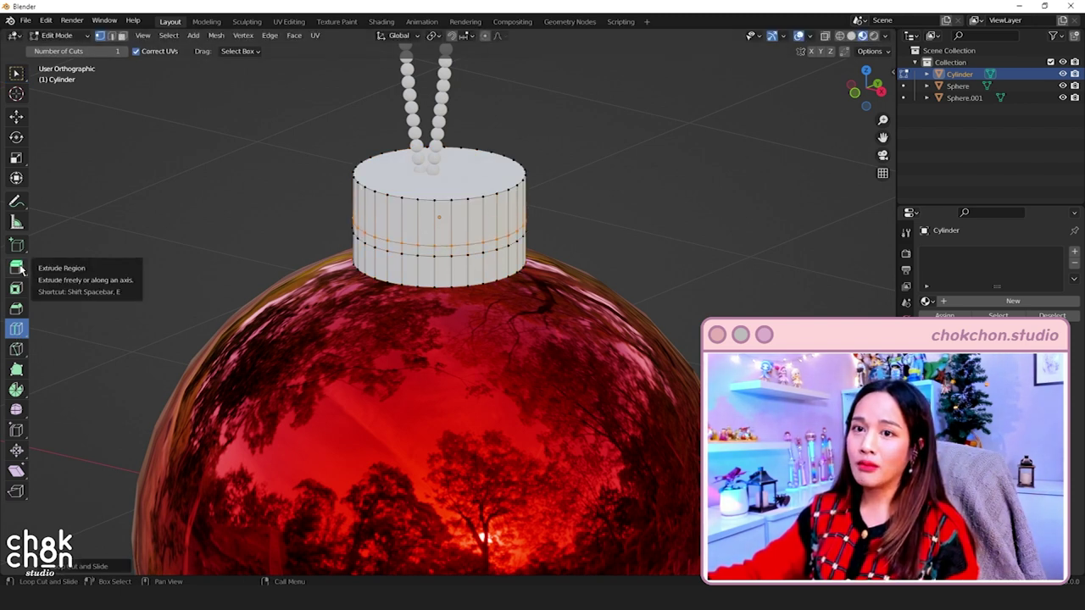
click(16, 268)
key(3)
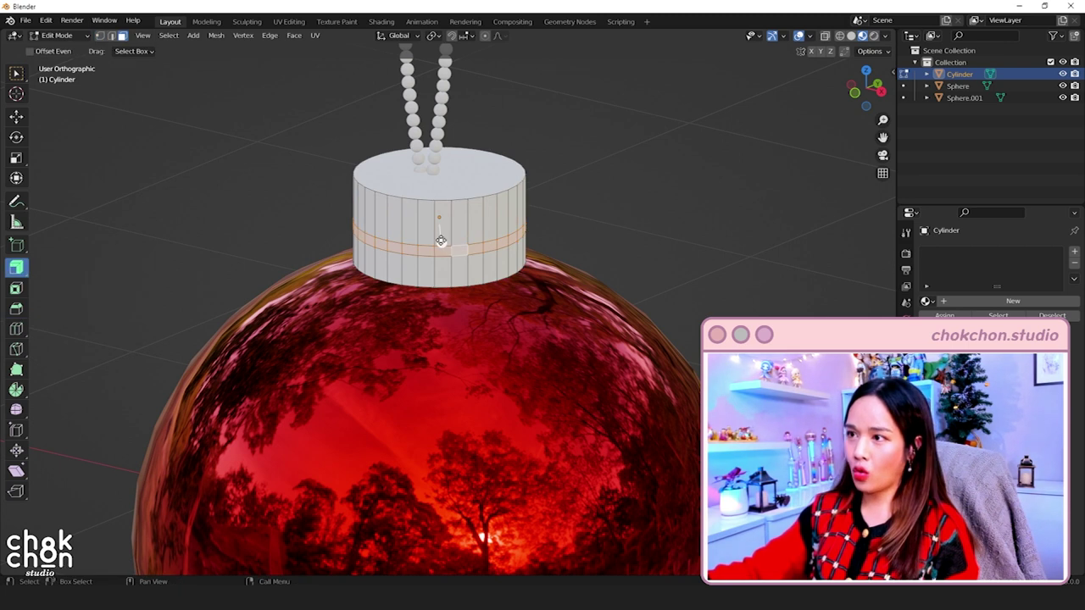
drag(441, 240, 442, 248)
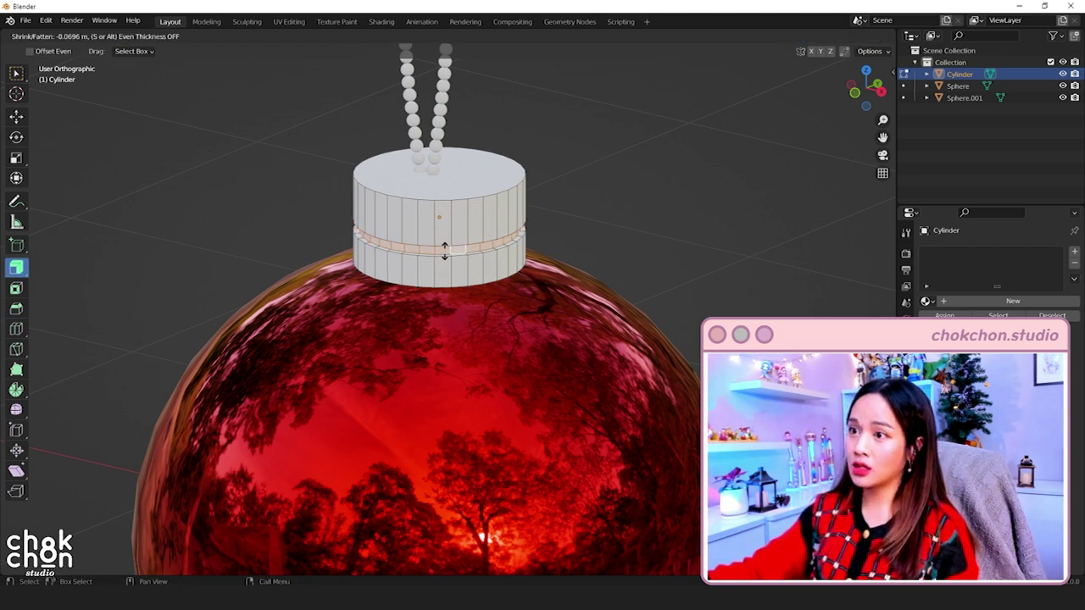
drag(444, 250, 444, 251)
scroll(315, 187, up, 2)
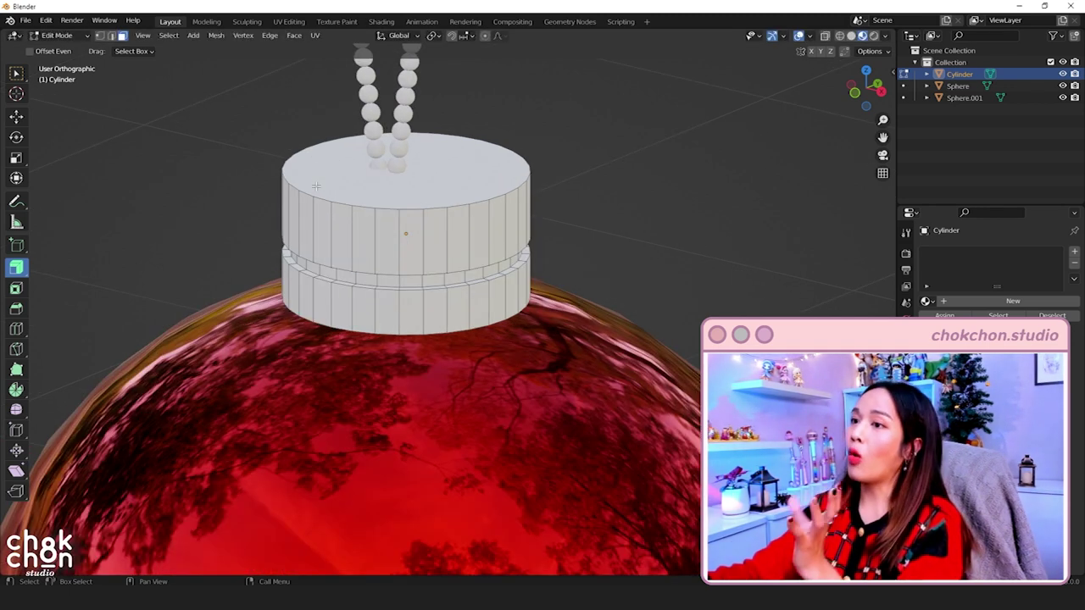
Step: Bevel the cap's edge loops, clear the selection and orbit around the cap
key(ctrl+b)
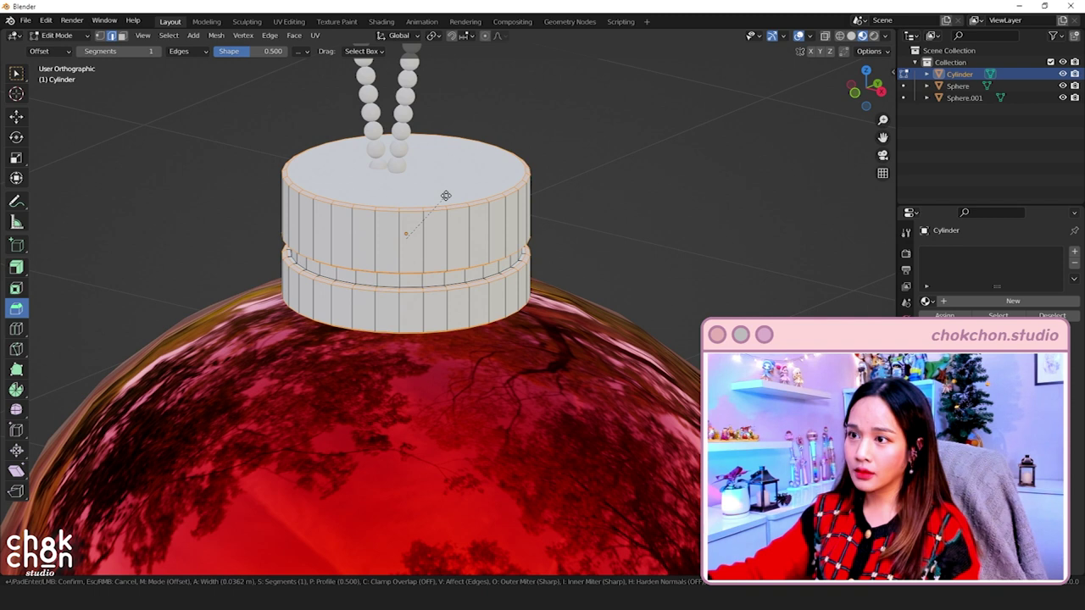
click(436, 194)
click(661, 164)
scroll(628, 195, up, 2)
scroll(670, 192, up, 2)
middle_drag(670, 192, 656, 197)
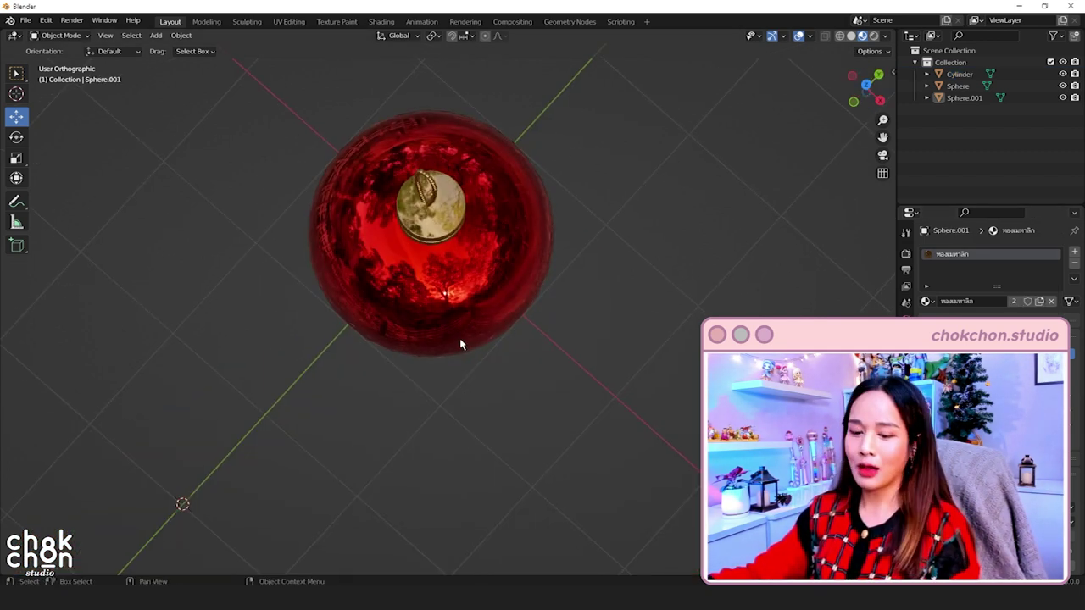
Step: Switch to front view and orbit out to see the whole ornament with its gold chain
key(grave)
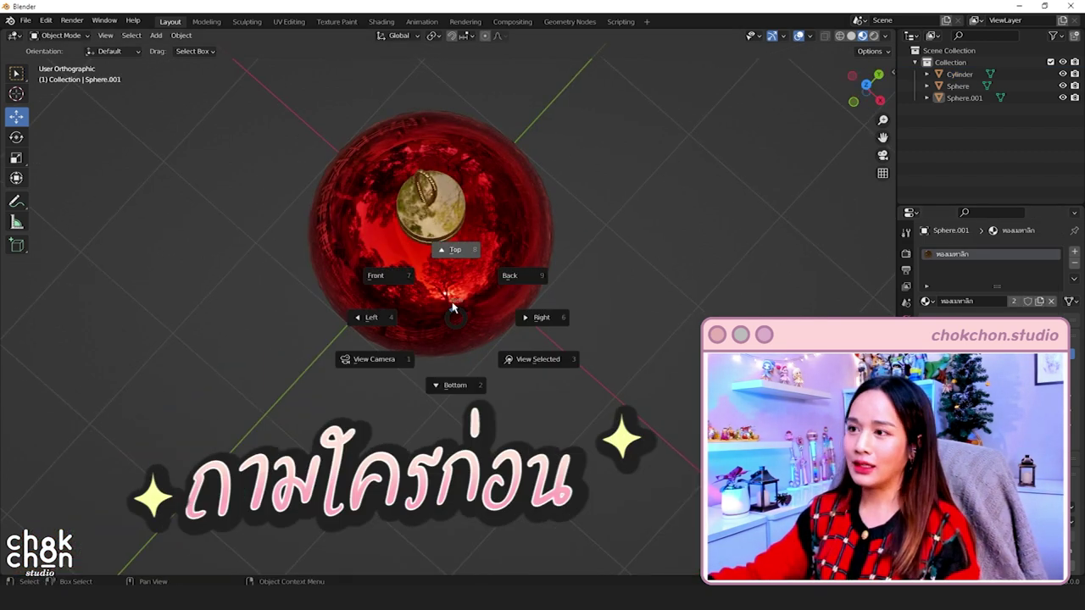
click(389, 284)
key(grave)
middle_drag(400, 273, 606, 277)
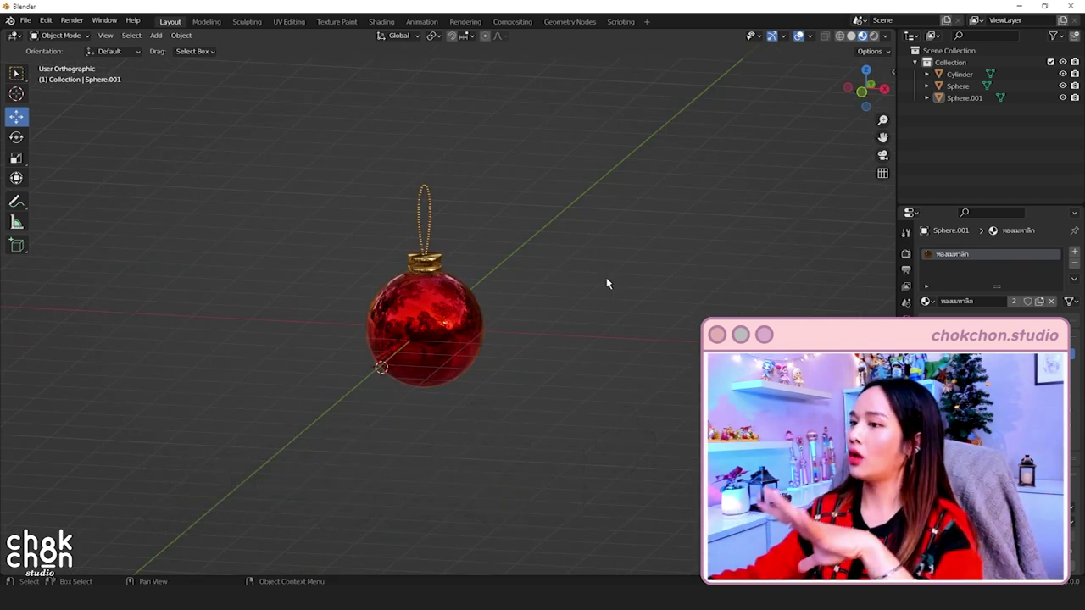
scroll(520, 297, up, 3)
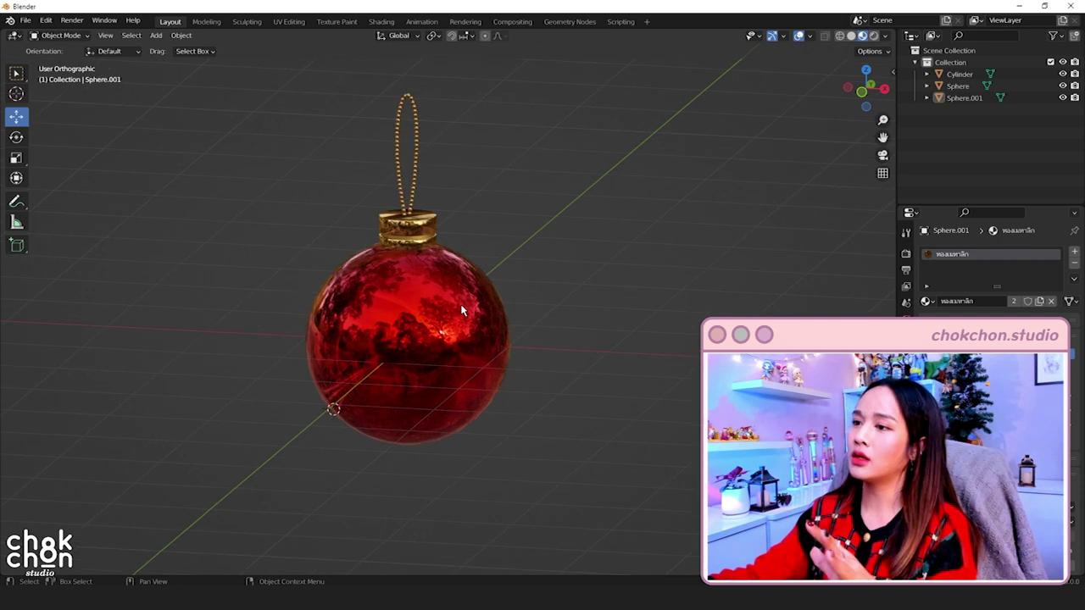
scroll(492, 301, up, 1)
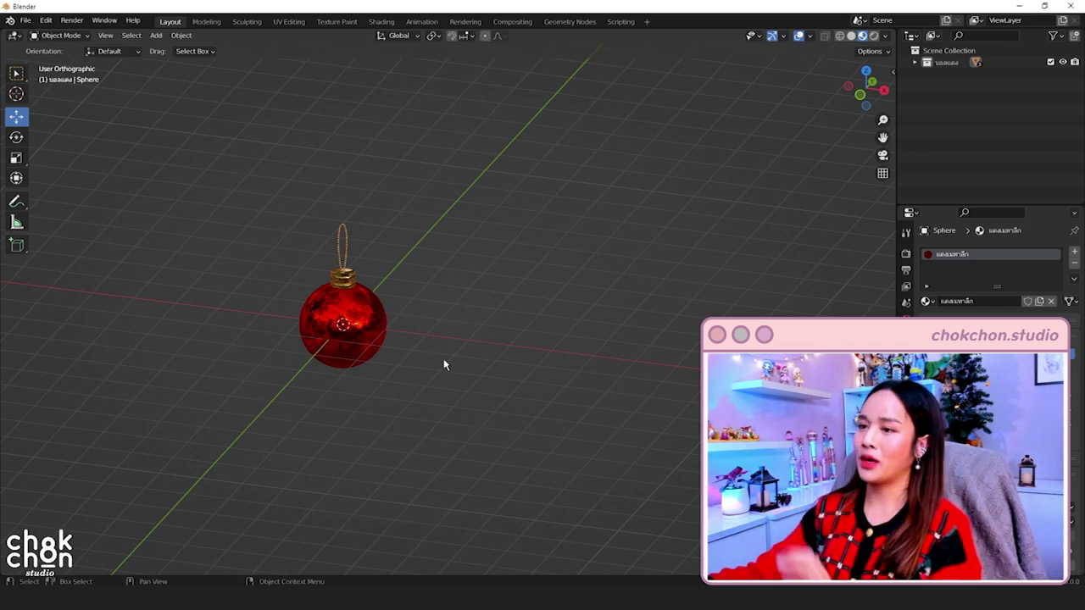
Step: Duplicate the whole ornament as another bauble and turn the copy green
drag(427, 192, 235, 405)
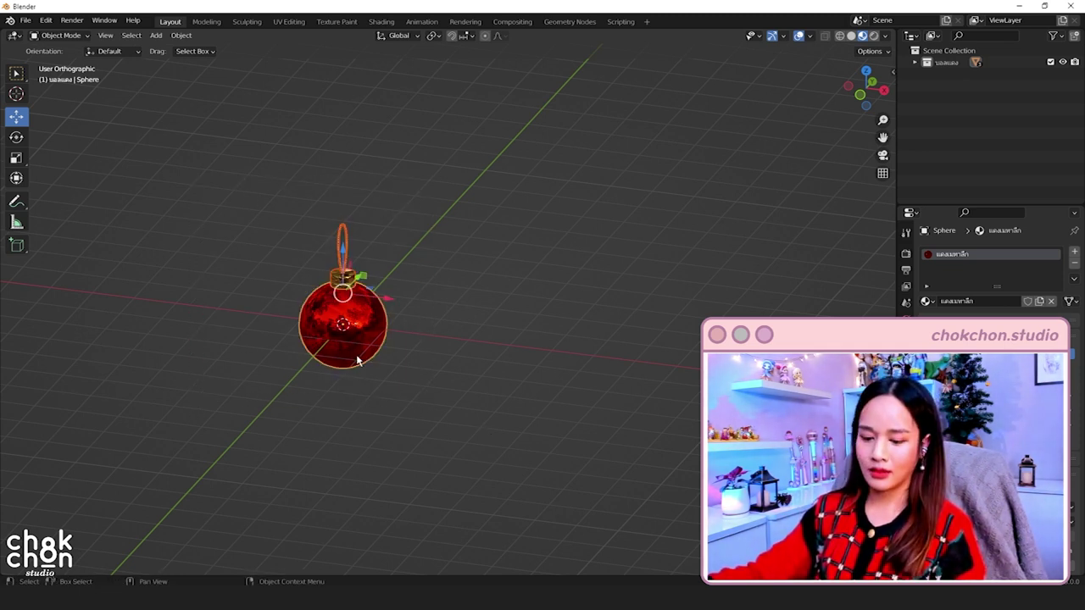
key(shift+d)
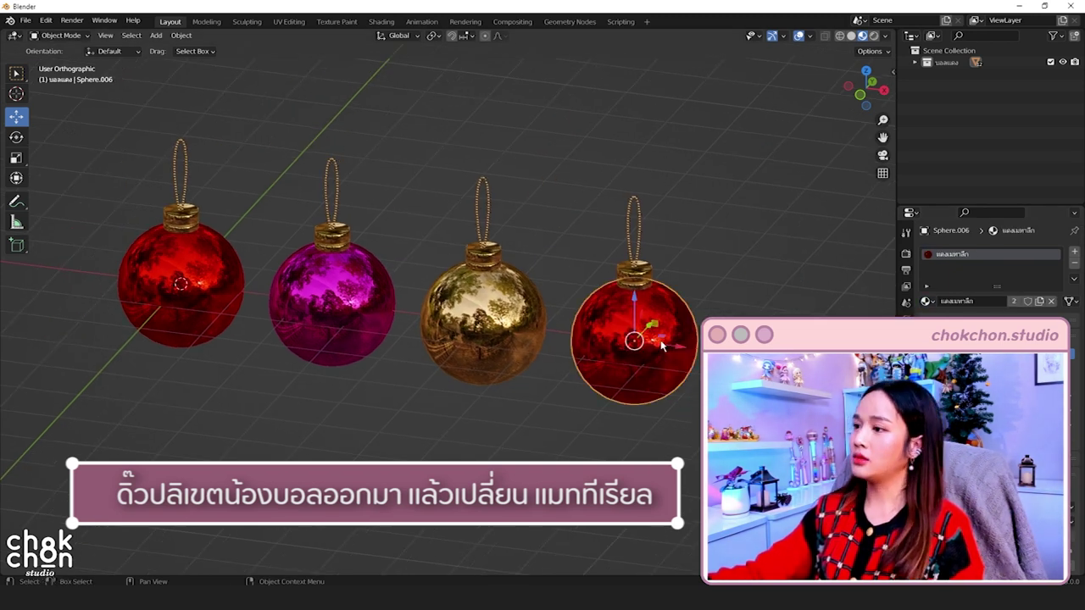
click(977, 252)
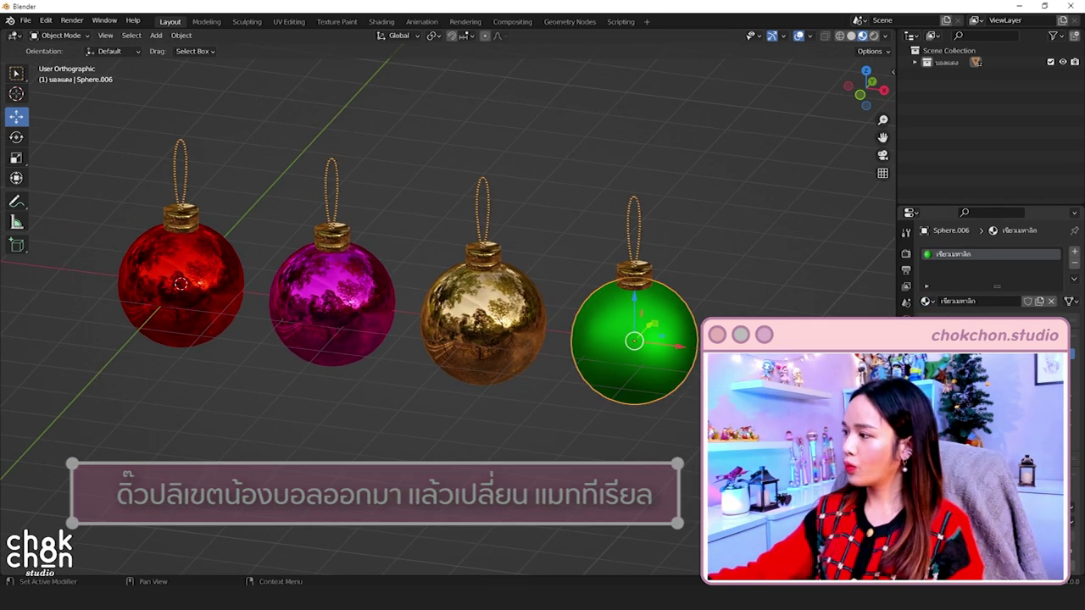
scroll(382, 359, down, 3)
mouse_move(382, 358)
middle_down()
mouse_move(345, 424)
mouse_move(521, 420)
middle_up()
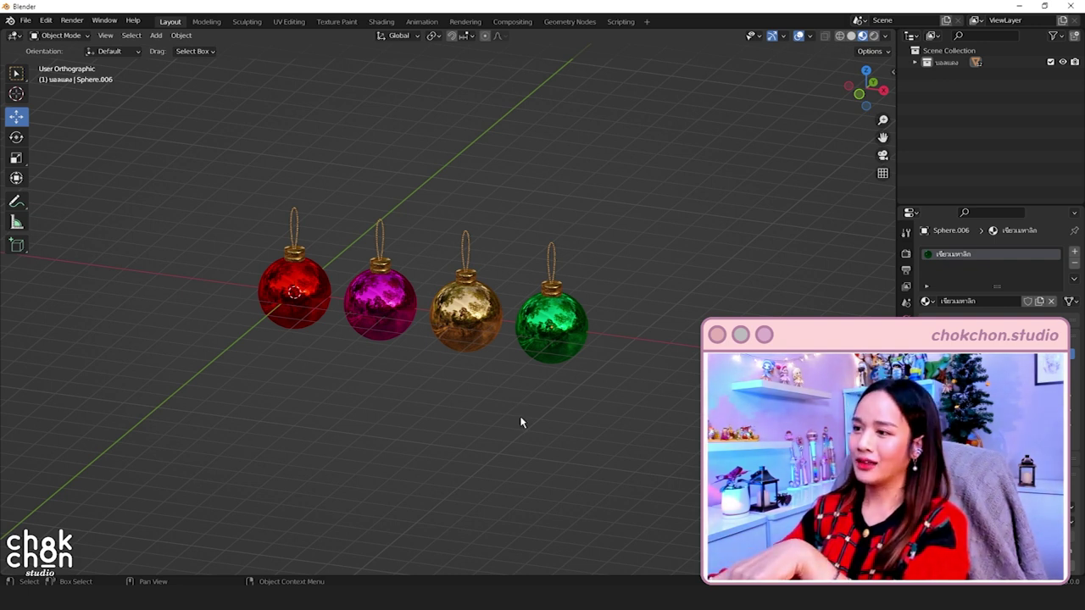
Step: Give the white bauble a new material with its own base colour
drag(632, 188, 449, 403)
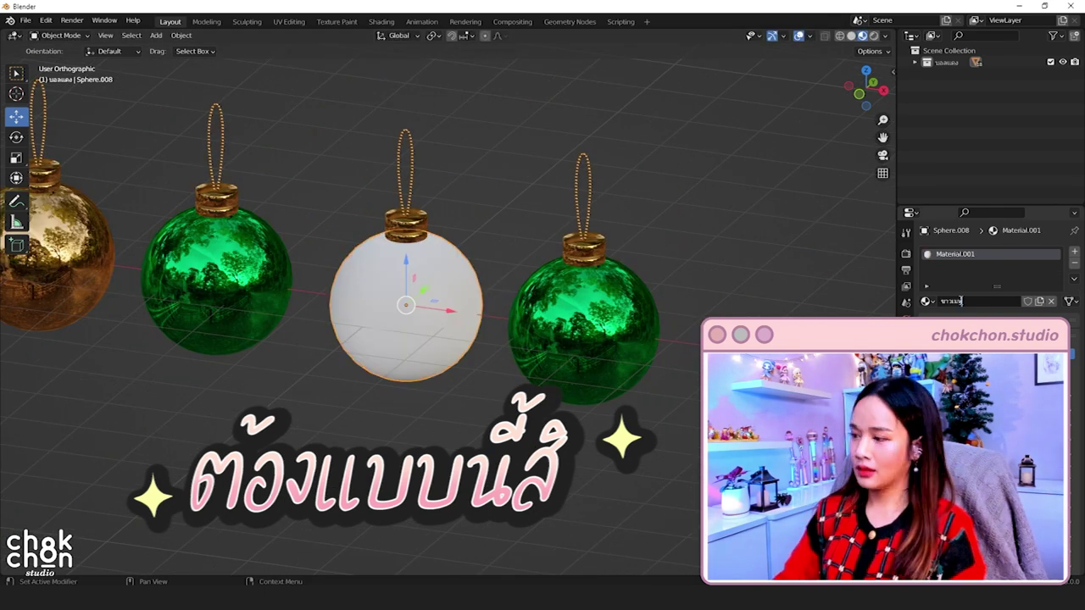
click(1009, 302)
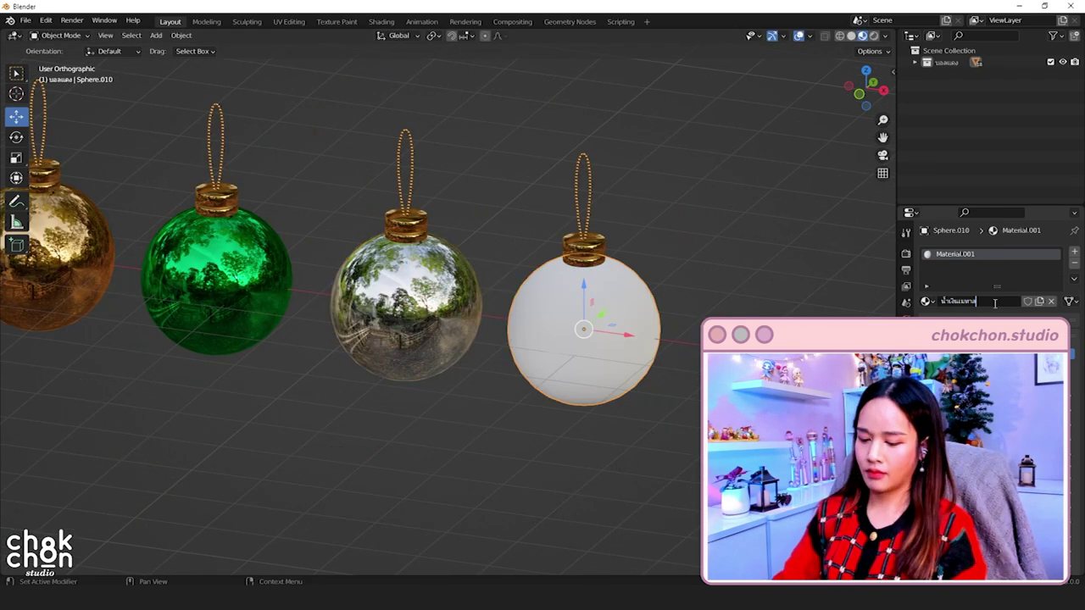
click(1025, 269)
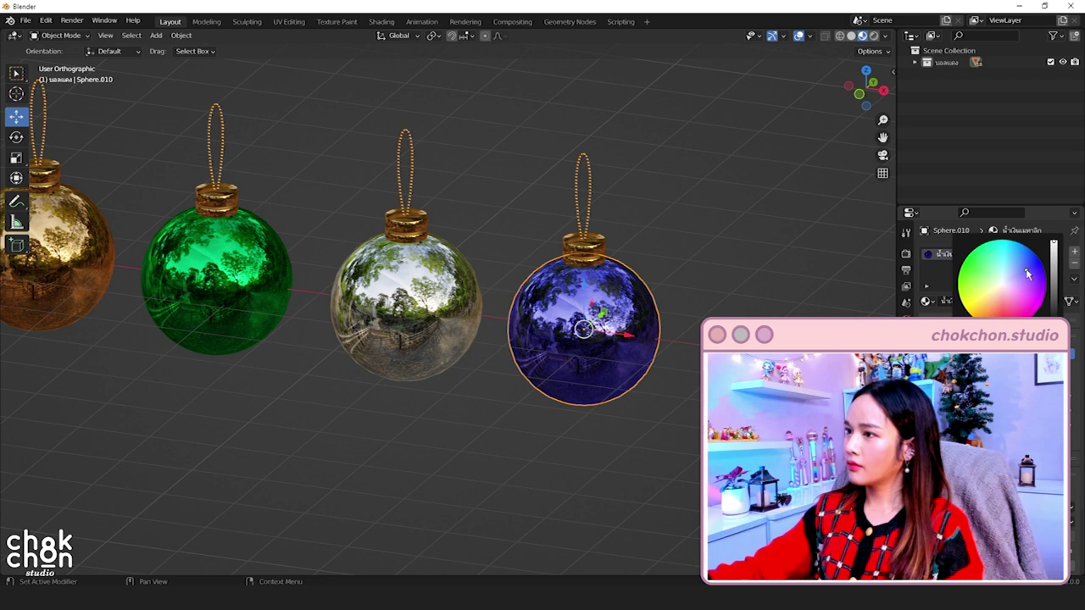
click(694, 222)
scroll(318, 429, down, 2)
scroll(318, 430, down, 2)
mouse_move(211, 382)
shift+middle_down()
mouse_move(527, 472)
mouse_move(521, 396)
shift+middle_up()
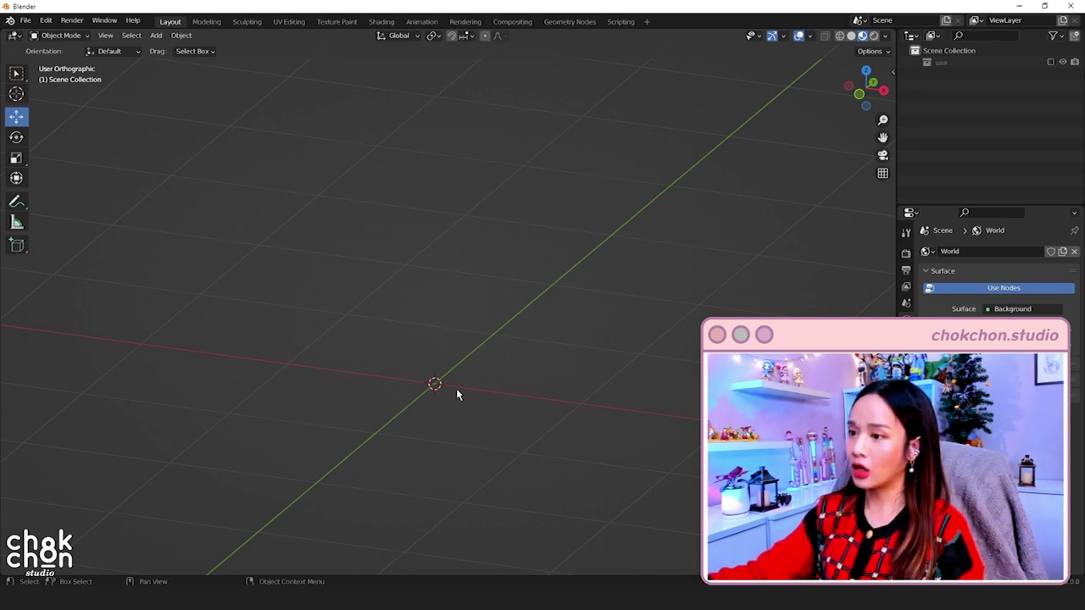
Step: Put the new circle into Edit Mode and fill it with a face for the bell's base
key(grave)
click(622, 329)
key(ctrl+Tab)
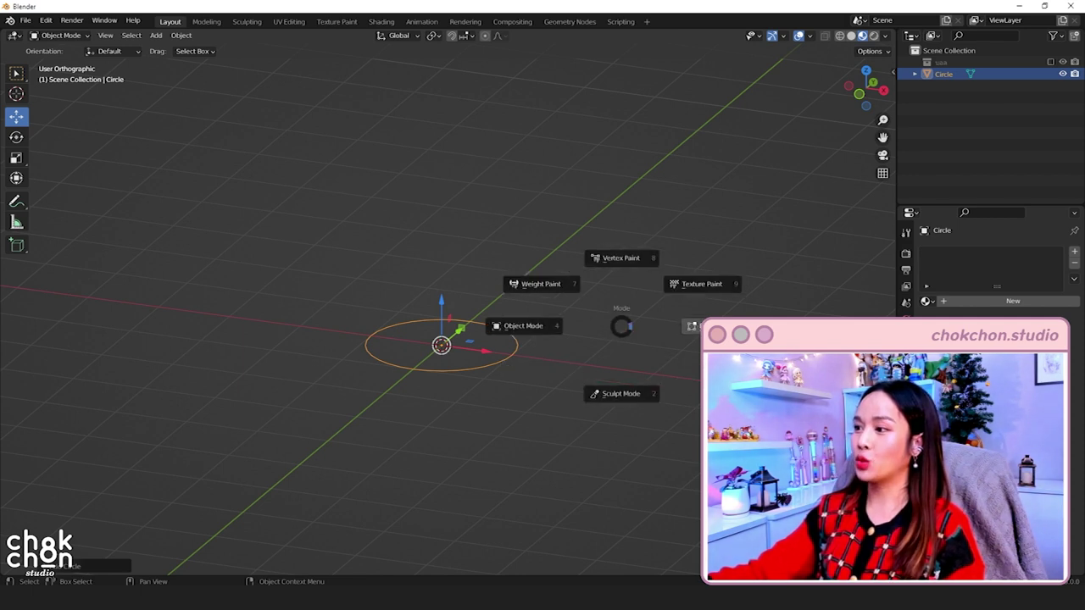
click(699, 323)
middle_drag(561, 335, 525, 347)
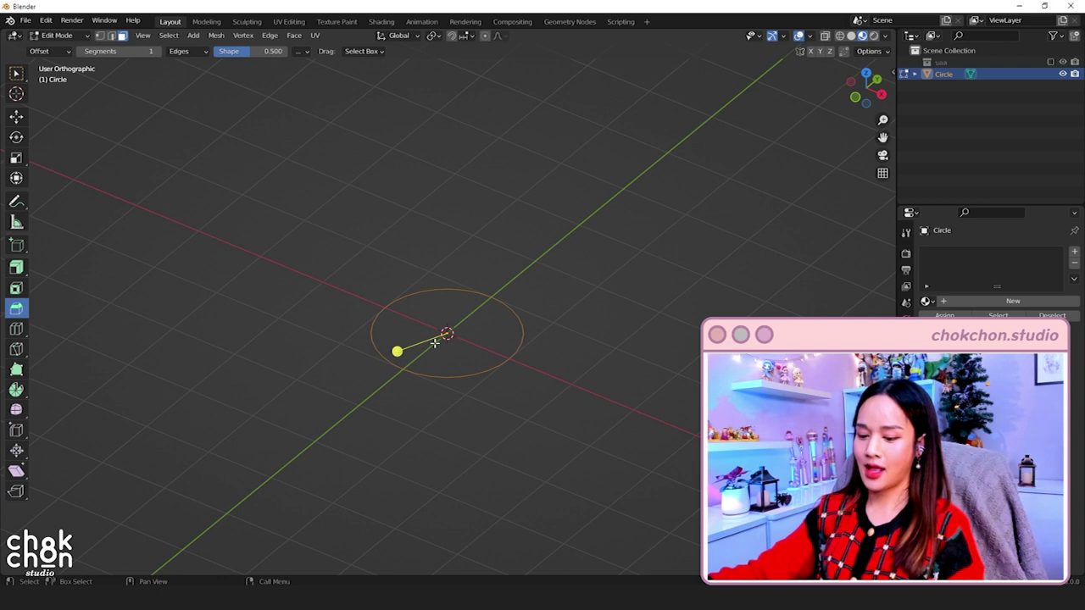
key(f)
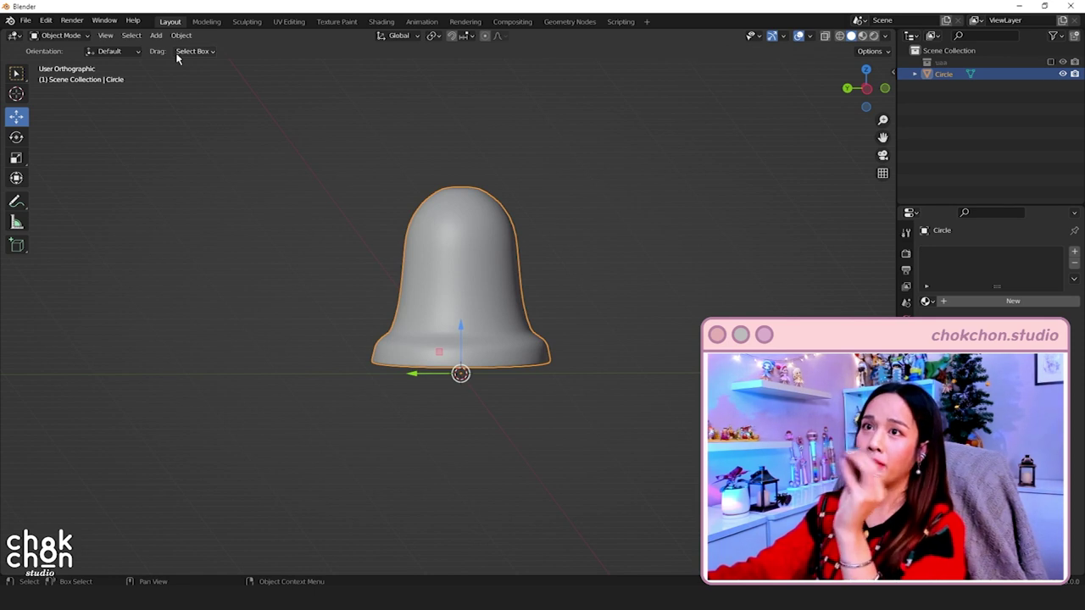
click(157, 35)
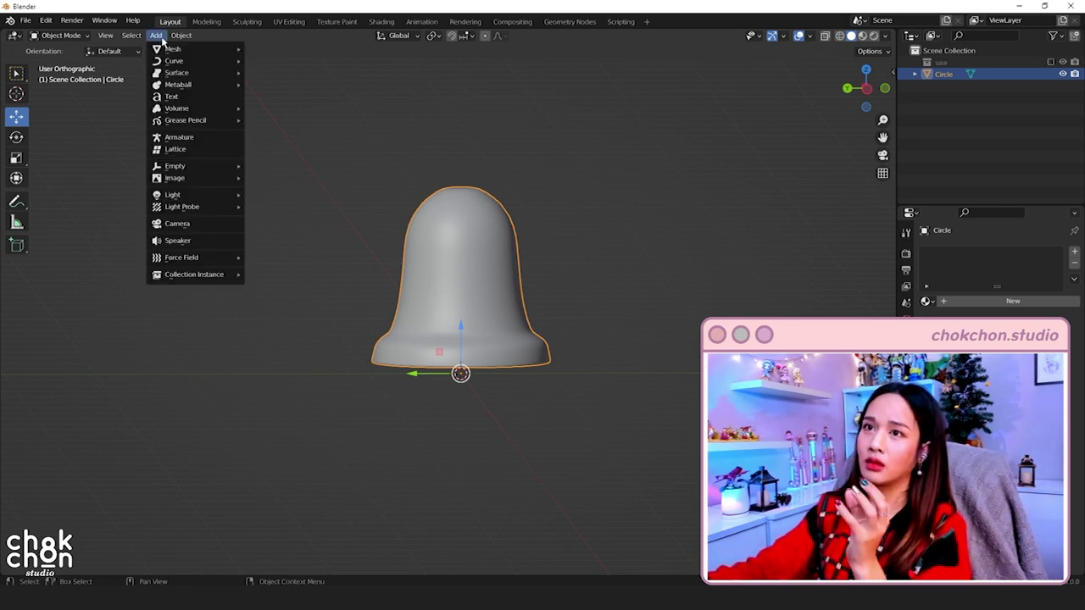
mouse_move(173, 49)
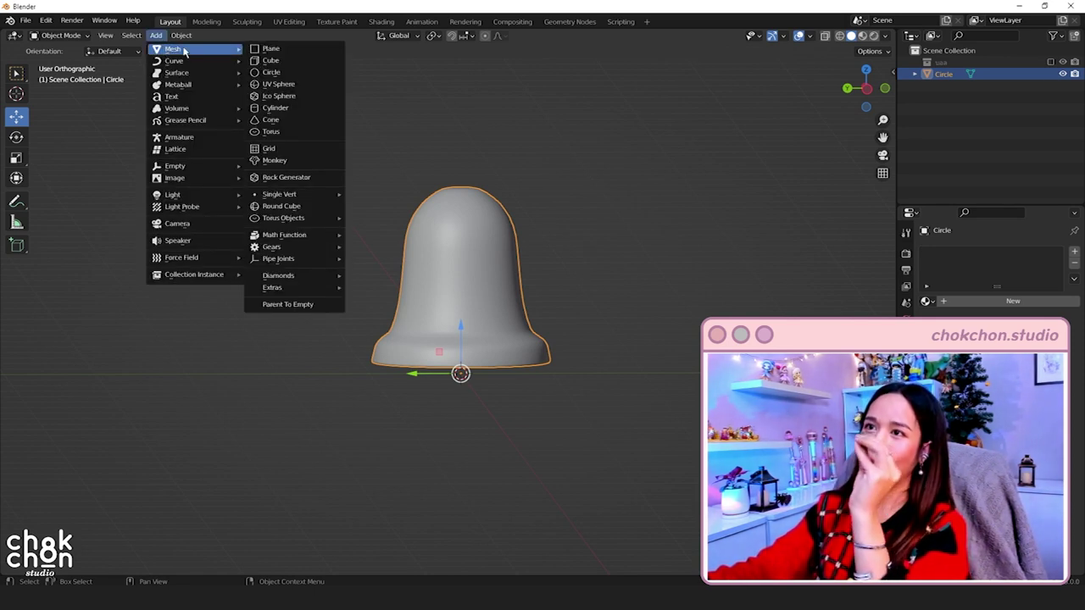
Step: Add a small scaled-down UV sphere as the clapper under the bell's rim
click(278, 84)
key(s)
click(480, 367)
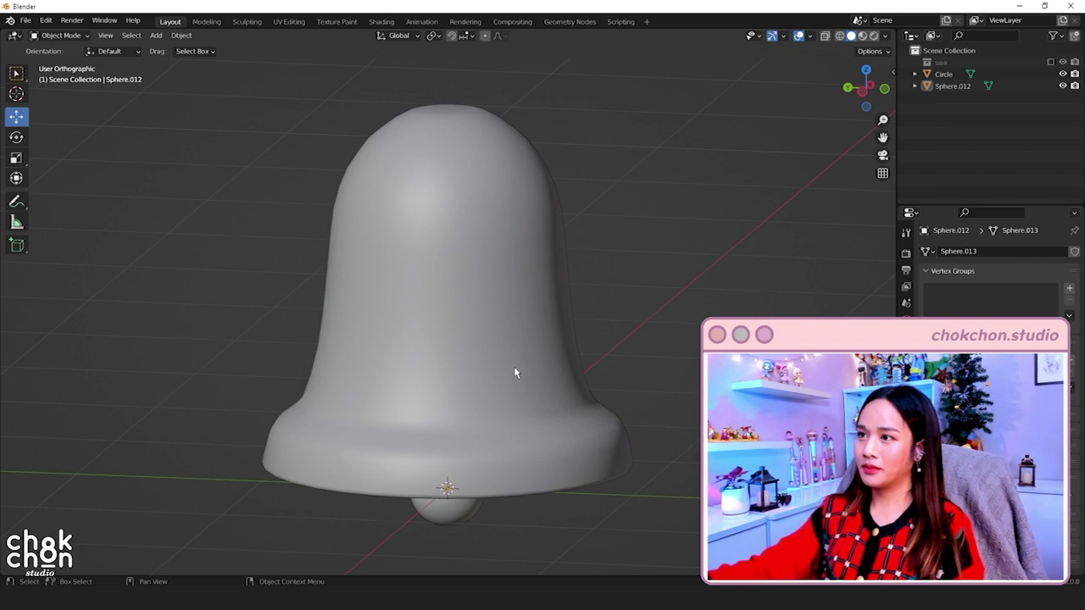
middle_drag(513, 367, 526, 347)
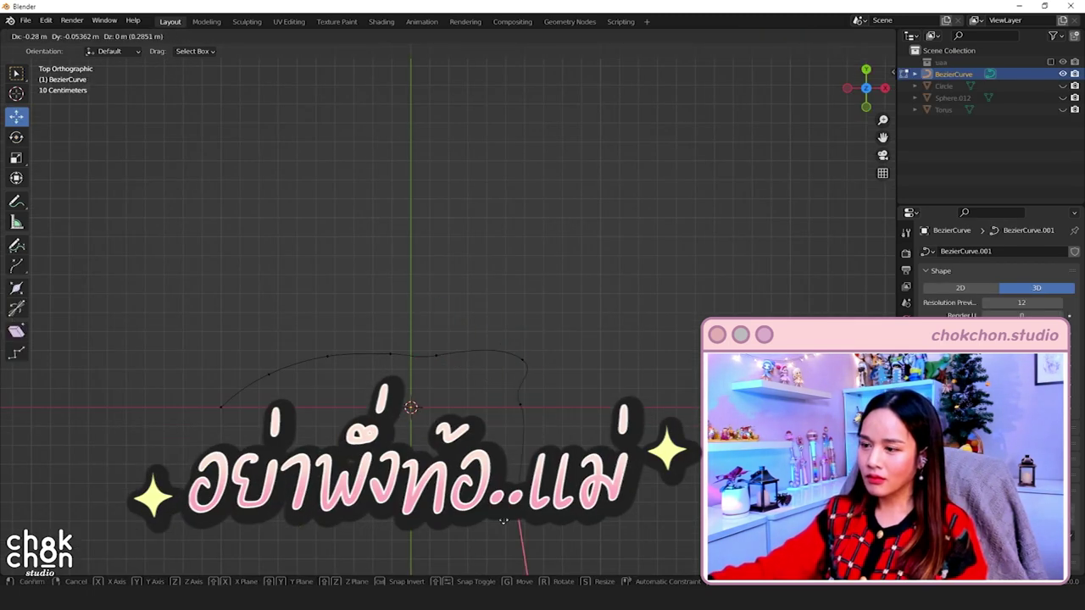
Step: Move the curve's control points and pull a handle to round out the bow loops
mouse_move(499, 360)
mouse_down()
mouse_move(412, 364)
mouse_move(434, 381)
mouse_up()
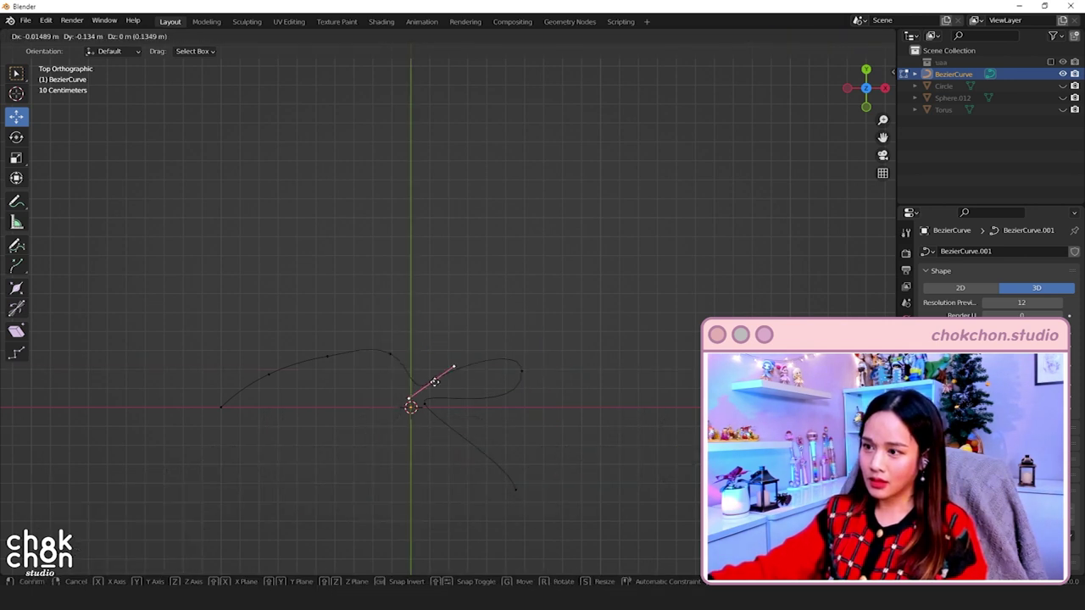
click(374, 376)
click(265, 374)
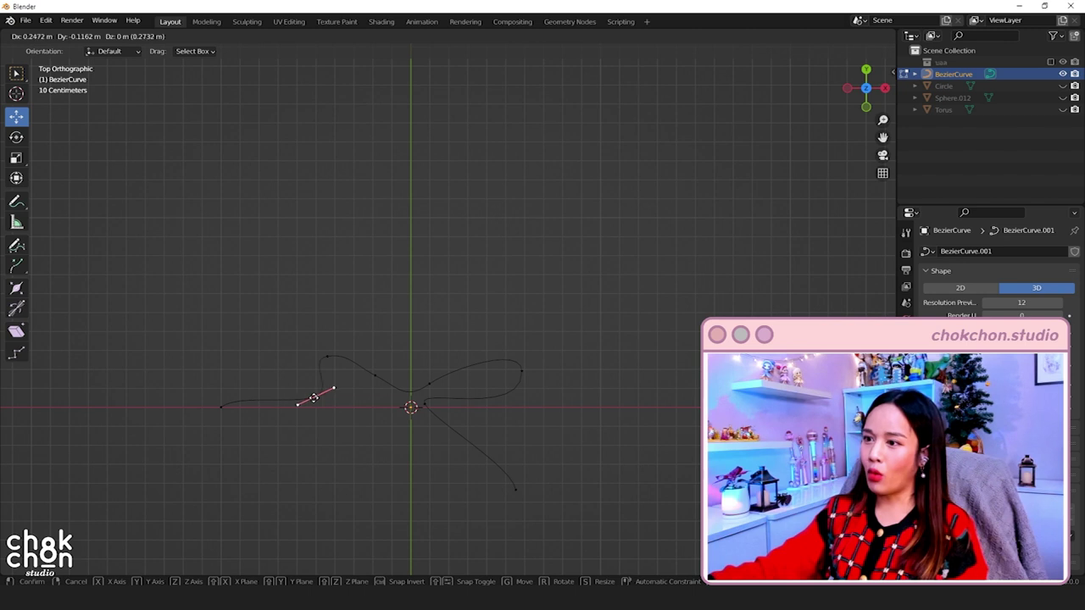
click(298, 396)
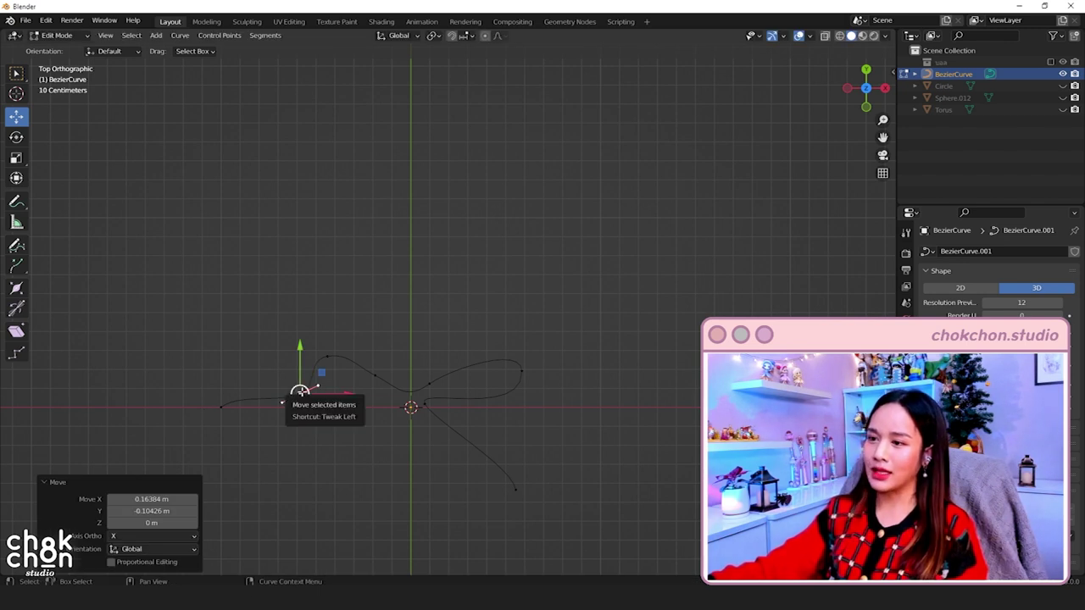
drag(300, 391, 389, 404)
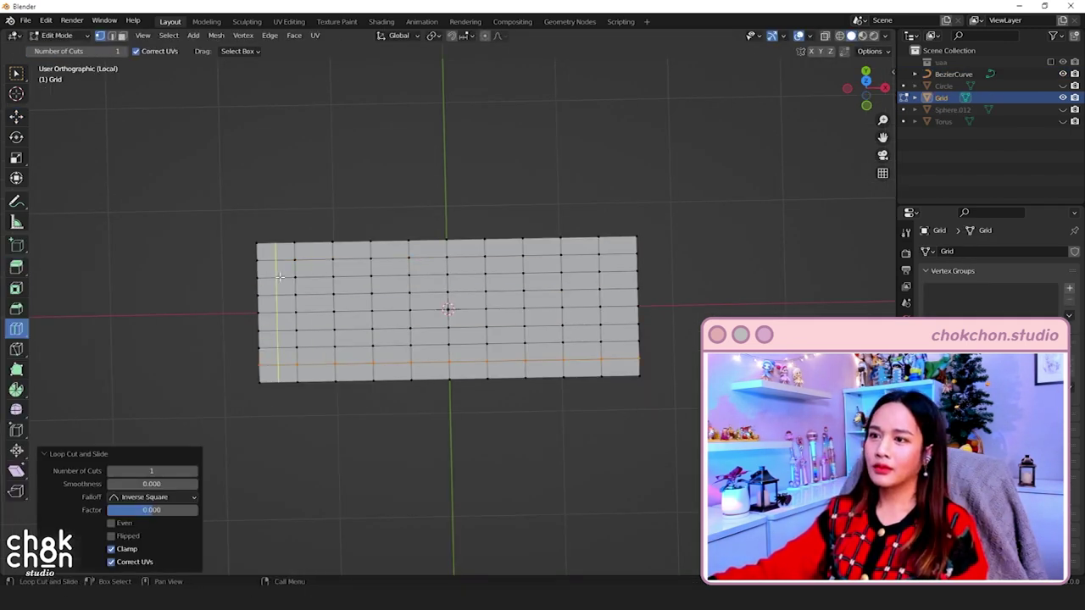
Step: Move the grid's vertices with proportional falloff to make the ribbon wavy
click(388, 308)
key(g)
scroll(545, 271, down, 3)
middle_drag(557, 266, 386, 235)
click(385, 236)
key(g)
click(322, 157)
key(g)
click(504, 158)
middle_drag(504, 158, 493, 311)
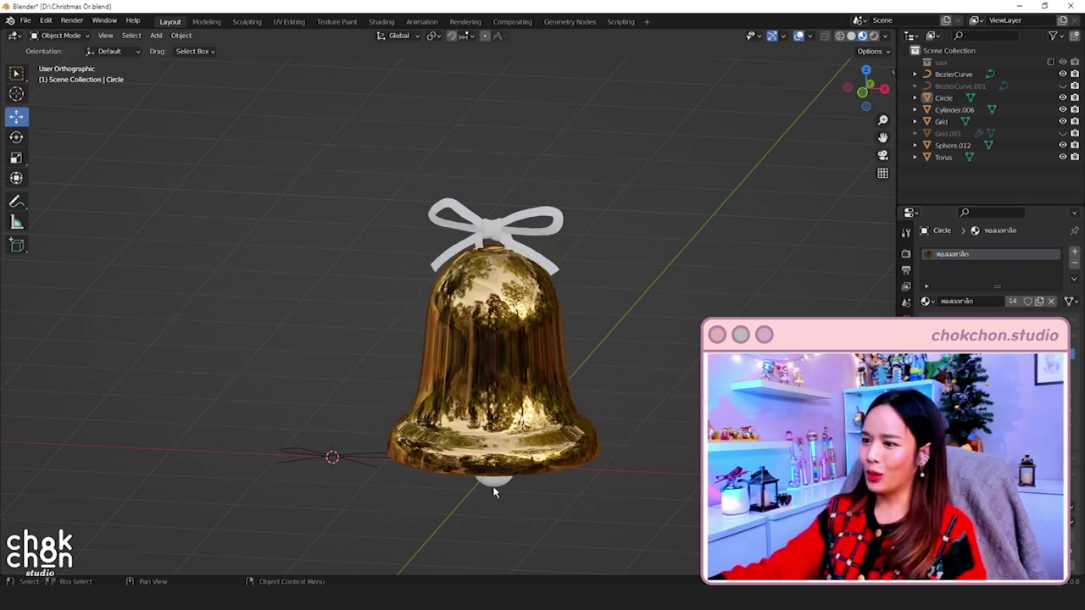
Step: Frame the bell's bow and delete its ribbon loops, keeping only the red knot
click(494, 490)
click(496, 222)
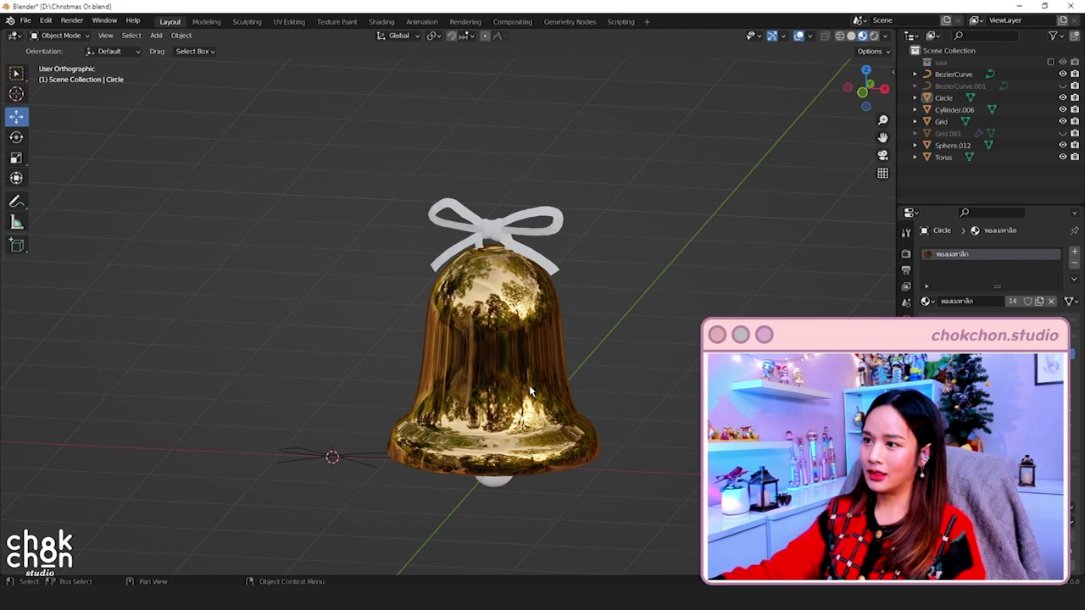
key(KP_Decimal)
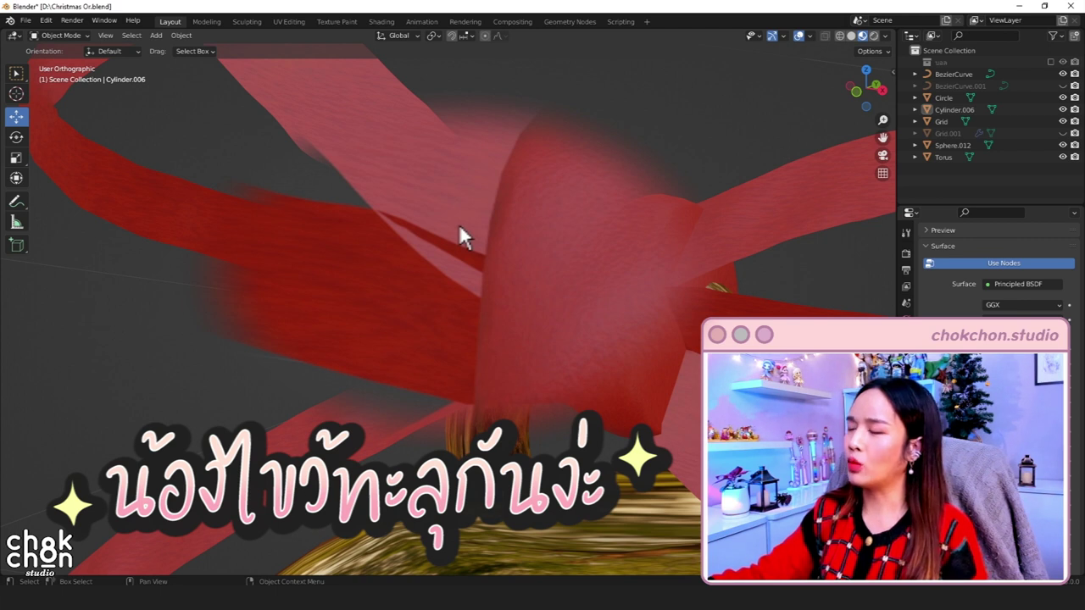
scroll(431, 246, down, 1)
scroll(433, 255, down, 3)
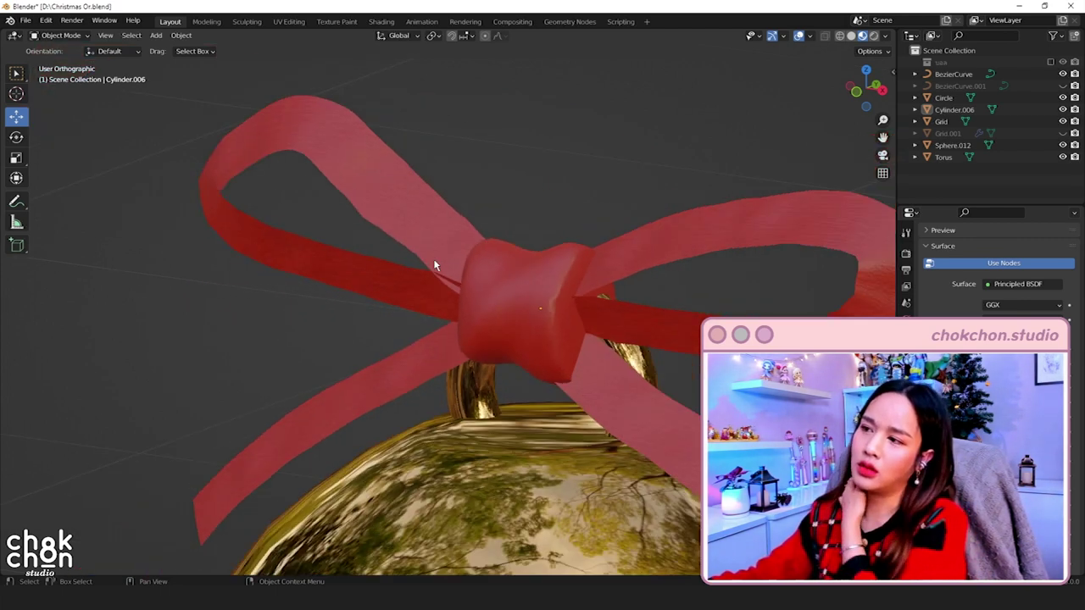
scroll(432, 261, down, 4)
scroll(431, 261, down, 1)
scroll(424, 263, up, 3)
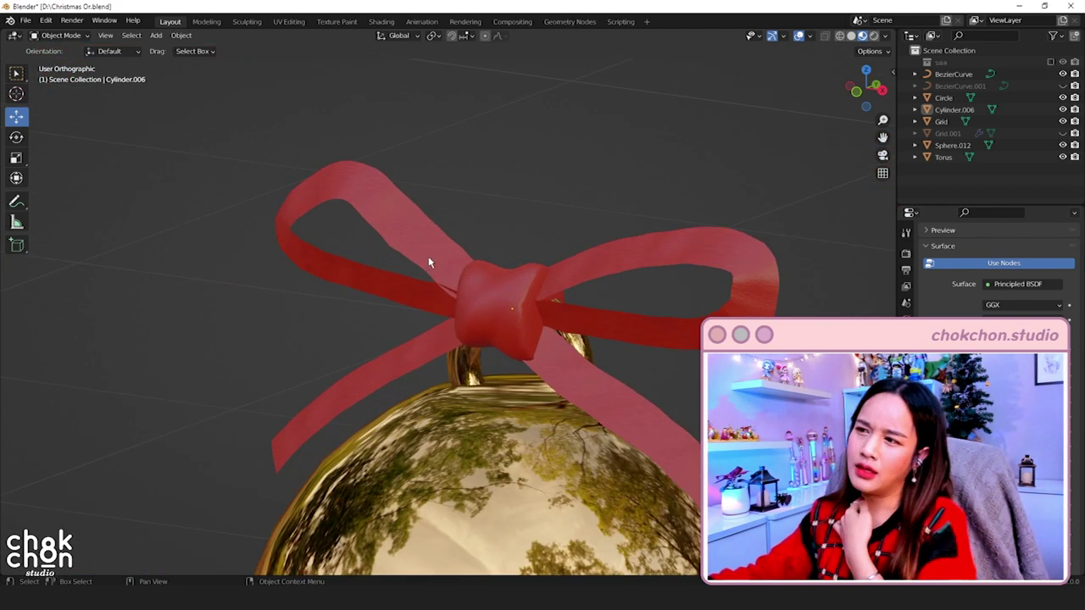
click(428, 257)
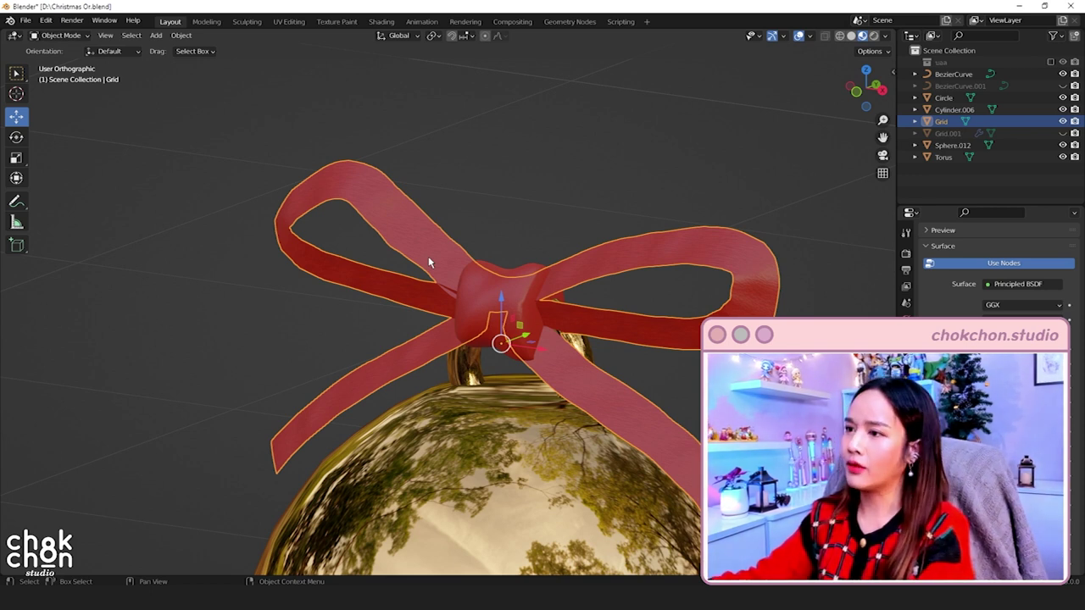
key(Delete)
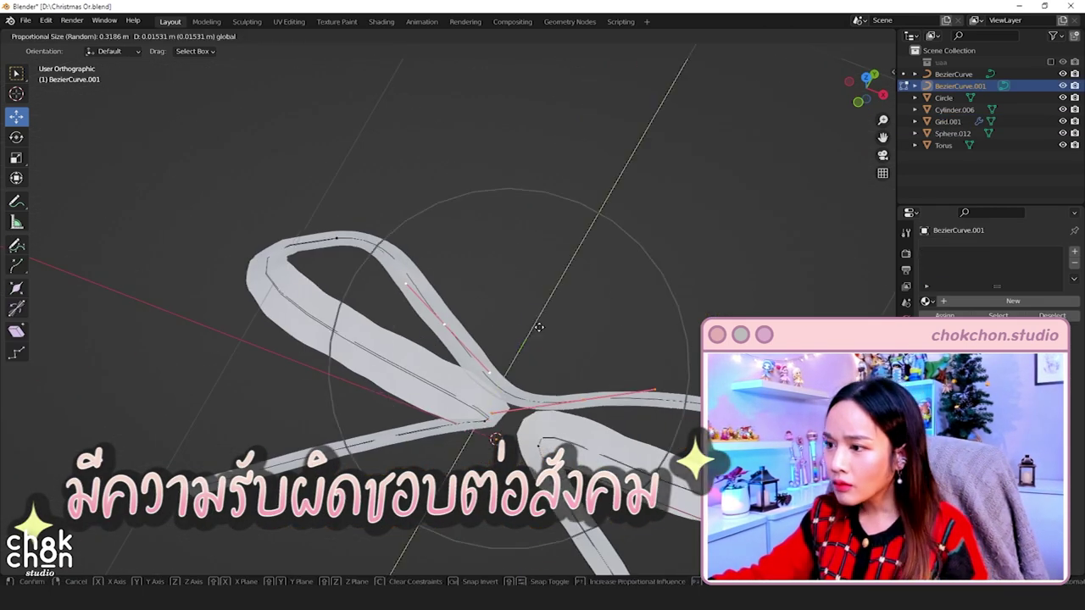
Step: Place a new ribbon piece and scale it down around the bell's knot in a side view
click(539, 326)
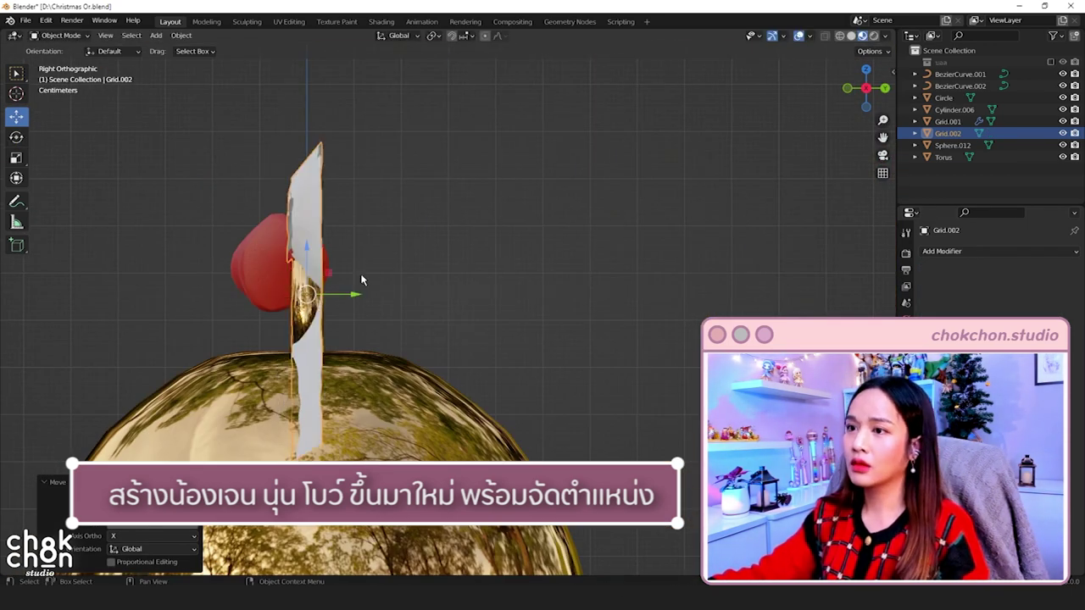
key(grave)
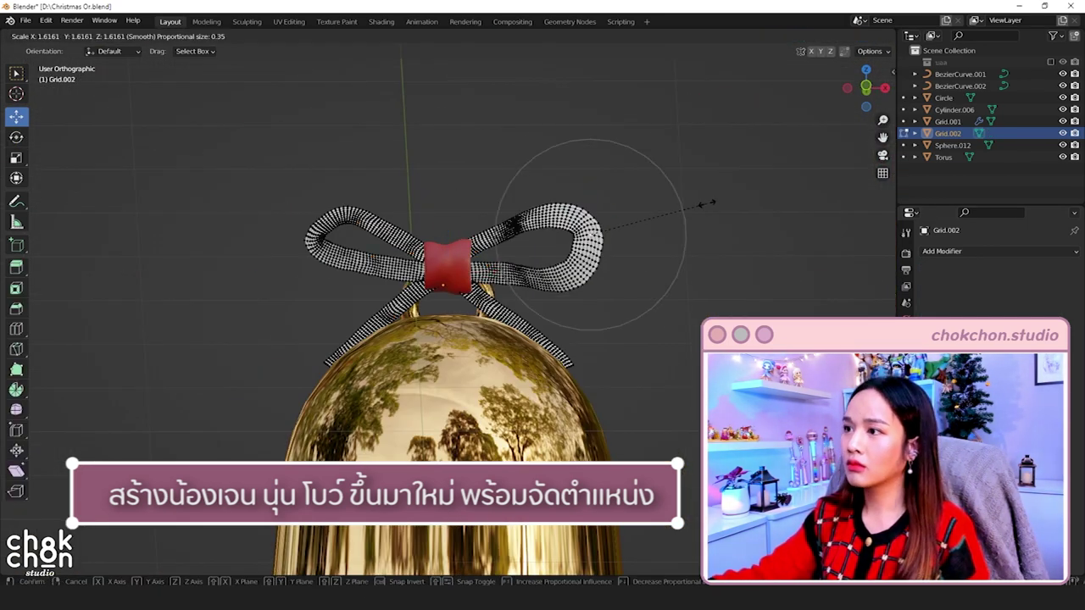
drag(445, 198, 309, 301)
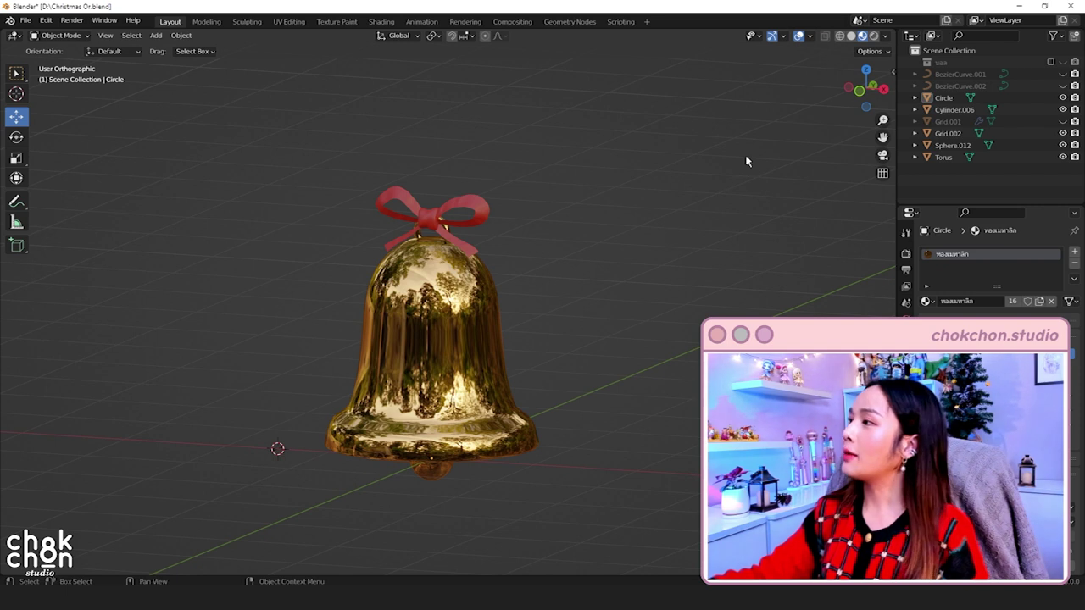
Step: Unhide the ornament collection and select the pink bauble's gold chain to reuse on the bell
click(1062, 63)
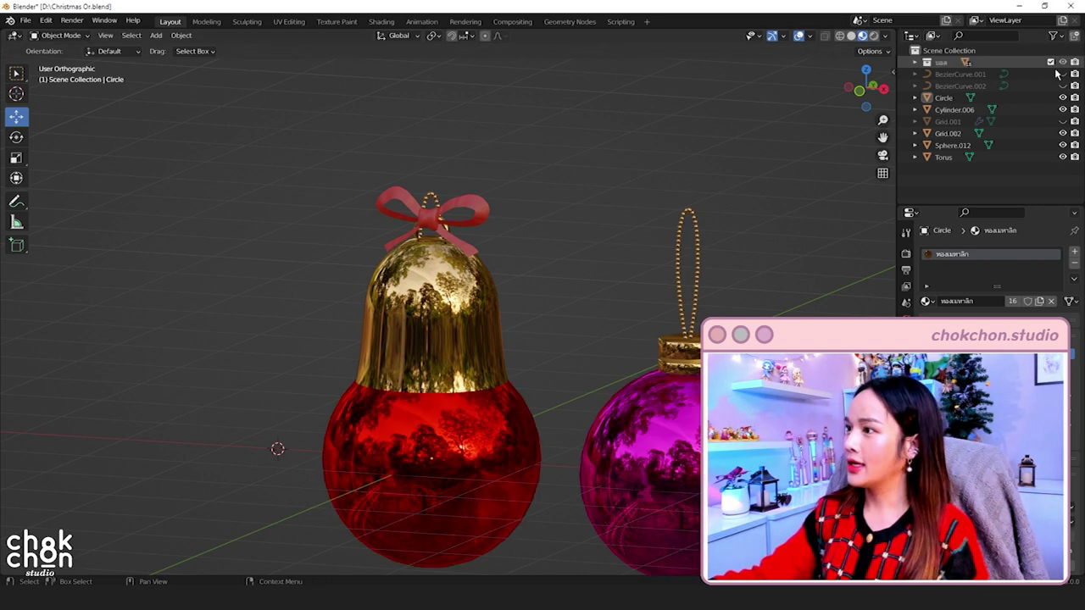
scroll(717, 281, down, 2)
scroll(573, 246, up, 1)
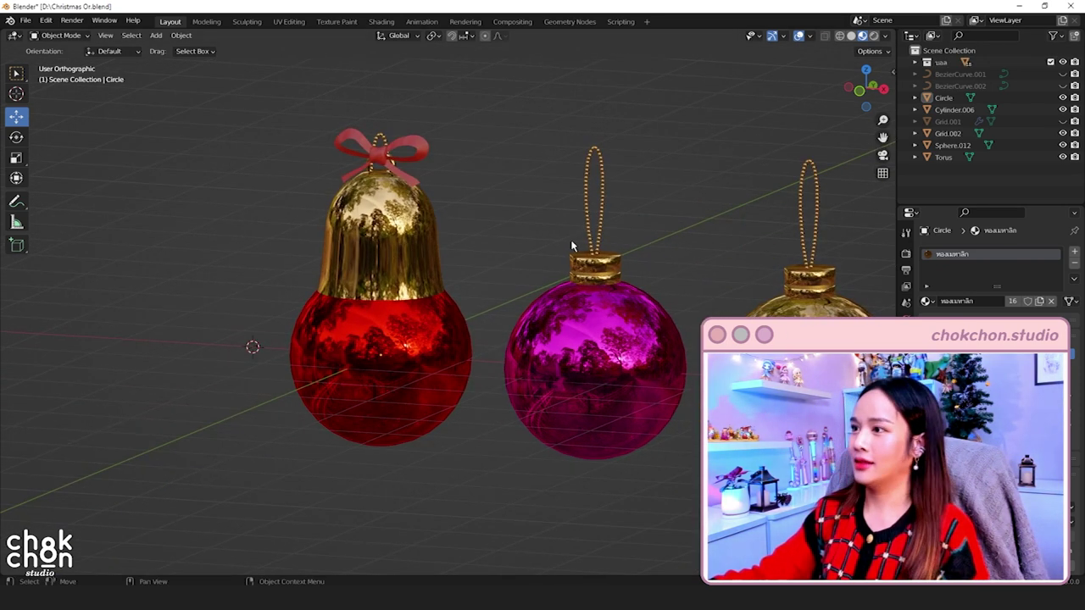
click(601, 216)
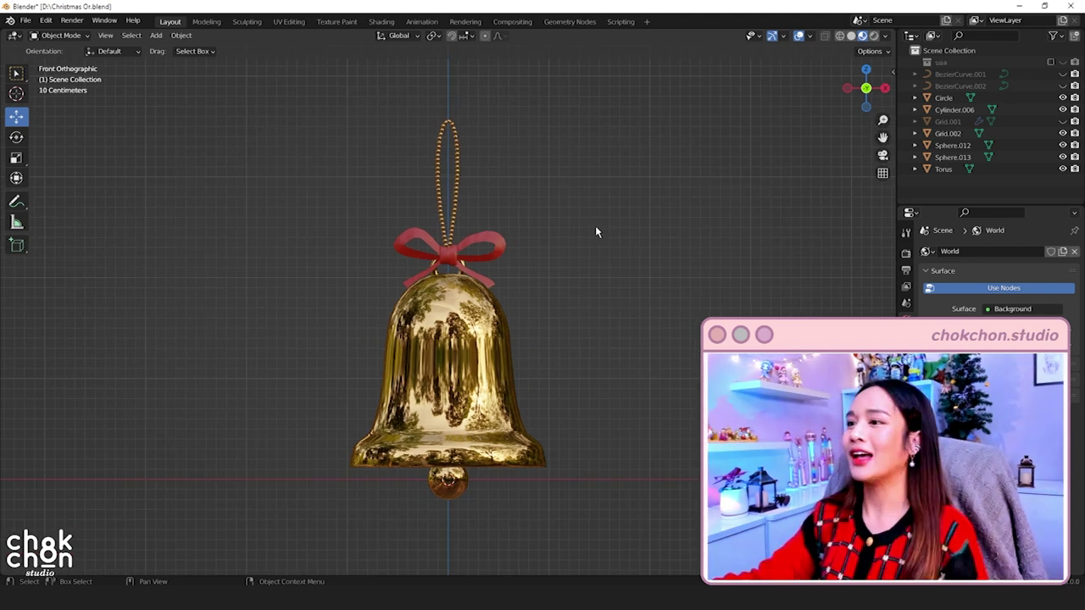
mouse_move(607, 178)
middle_down()
mouse_move(516, 206)
mouse_move(351, 213)
mouse_move(581, 208)
mouse_move(560, 231)
mouse_move(464, 215)
middle_up()
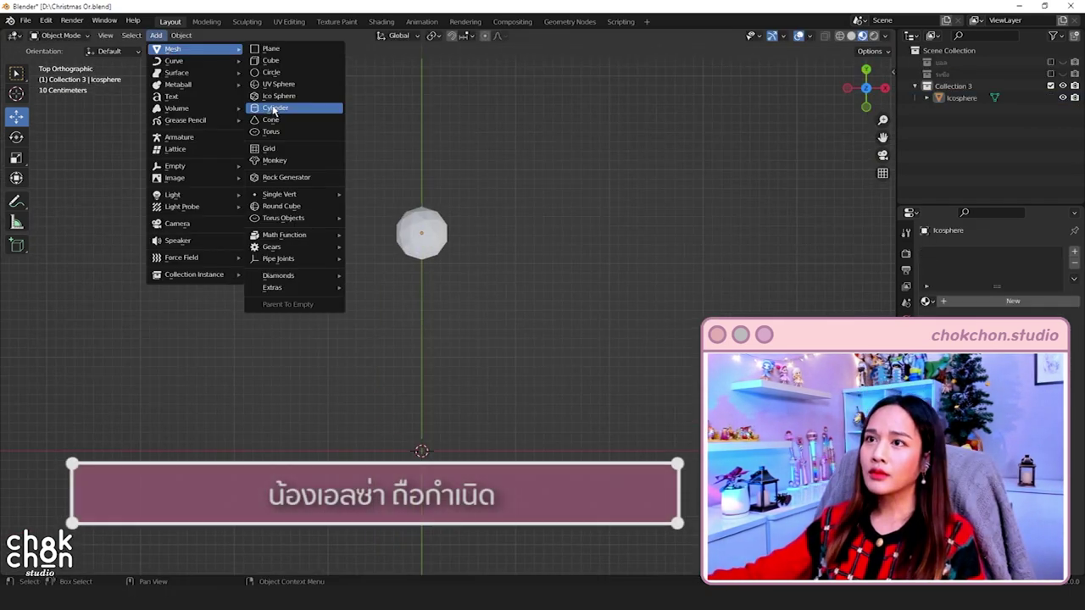
Step: Add a cylinder and stretch its end face into a long branch rod
click(273, 110)
key(Tab)
key(g)
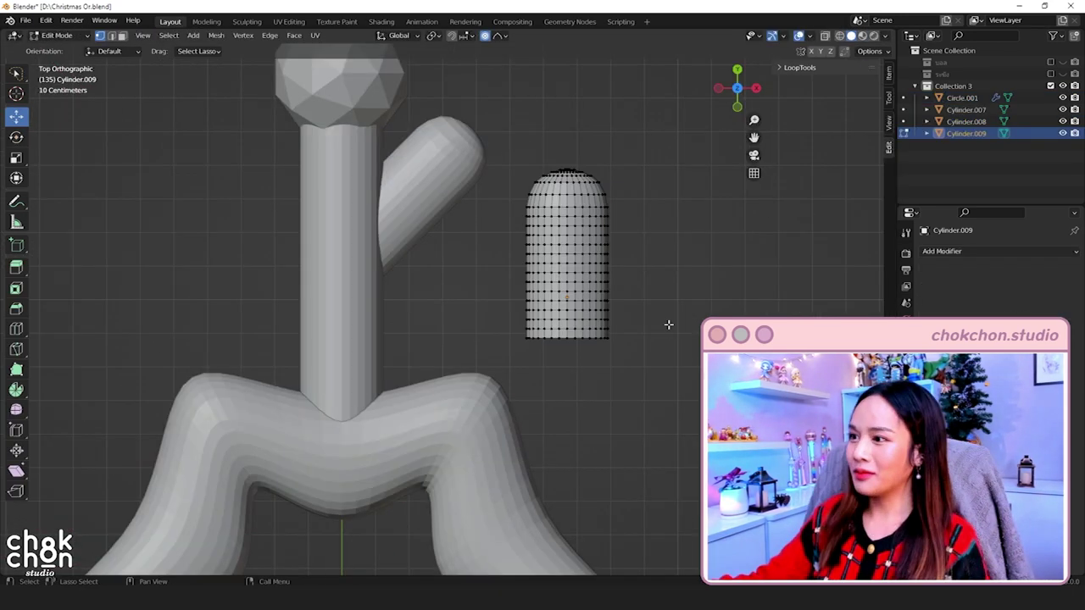
mouse_move(669, 325)
middle_down()
mouse_move(649, 353)
mouse_move(560, 327)
middle_up()
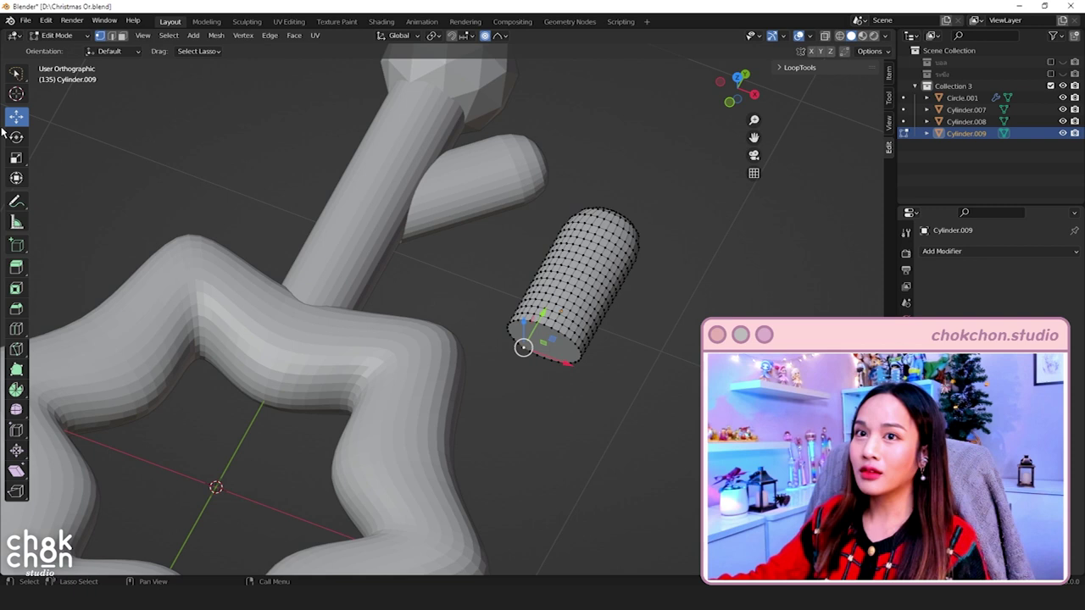
click(123, 36)
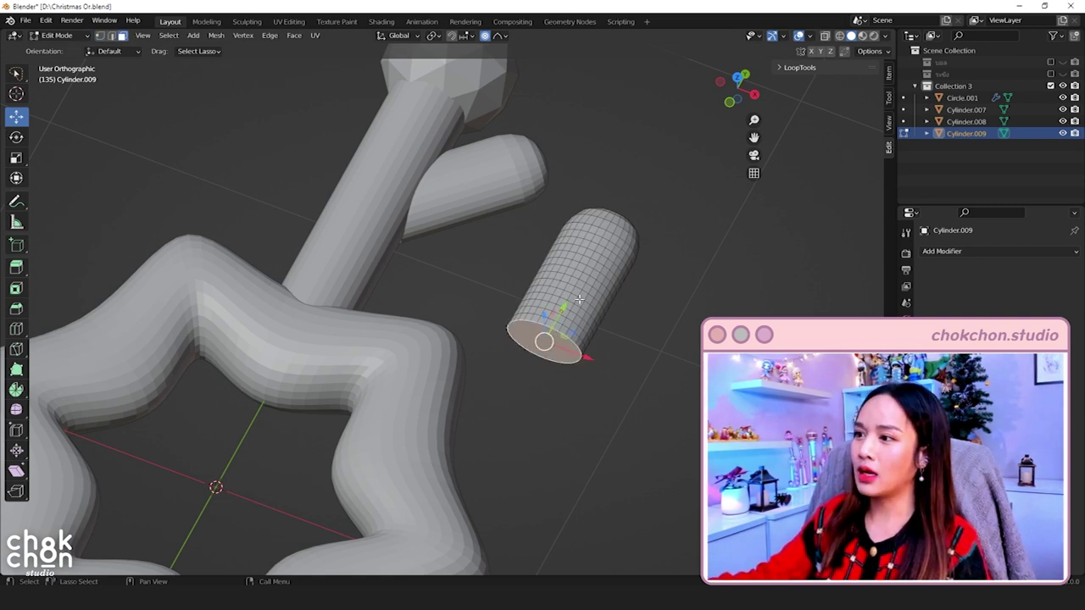
drag(567, 303, 543, 341)
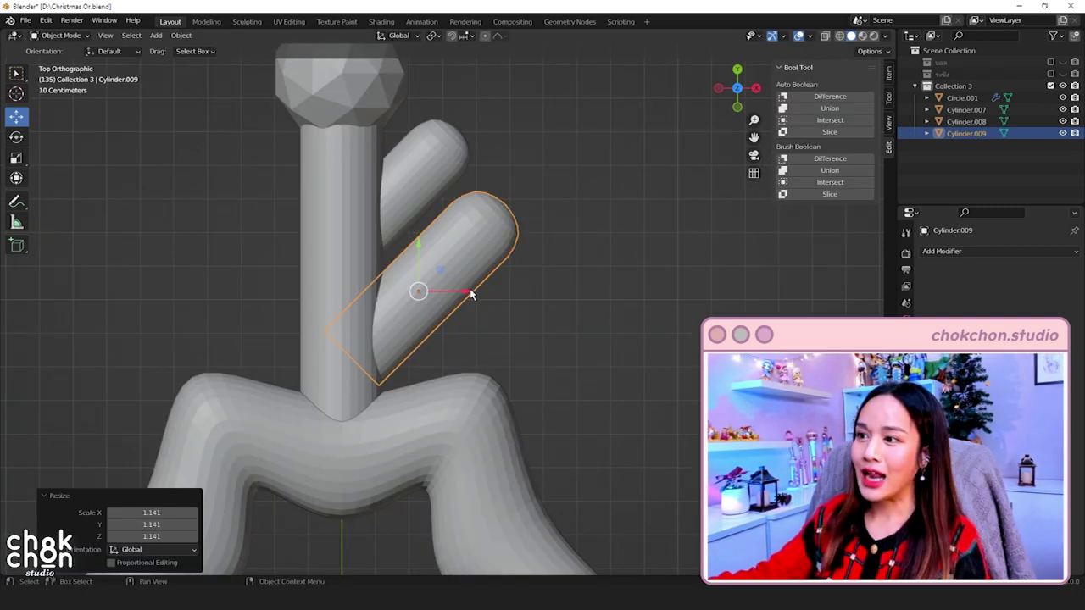
click(464, 293)
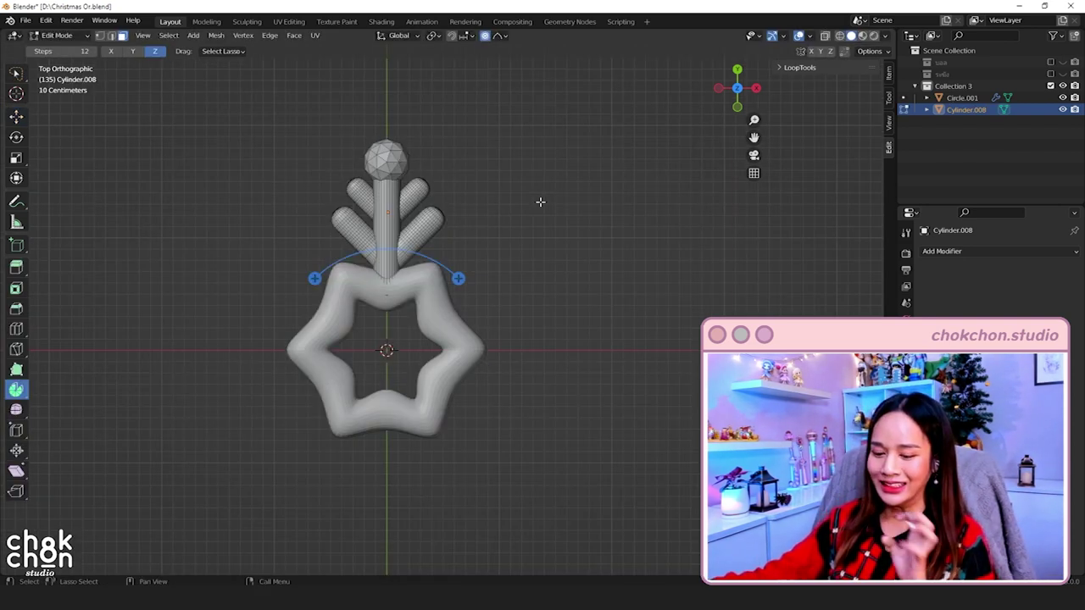
Step: Spin the branch-and-ball arm into 6 copies over 360°, then return to Object Mode
key(l)
scroll(481, 239, up, 1)
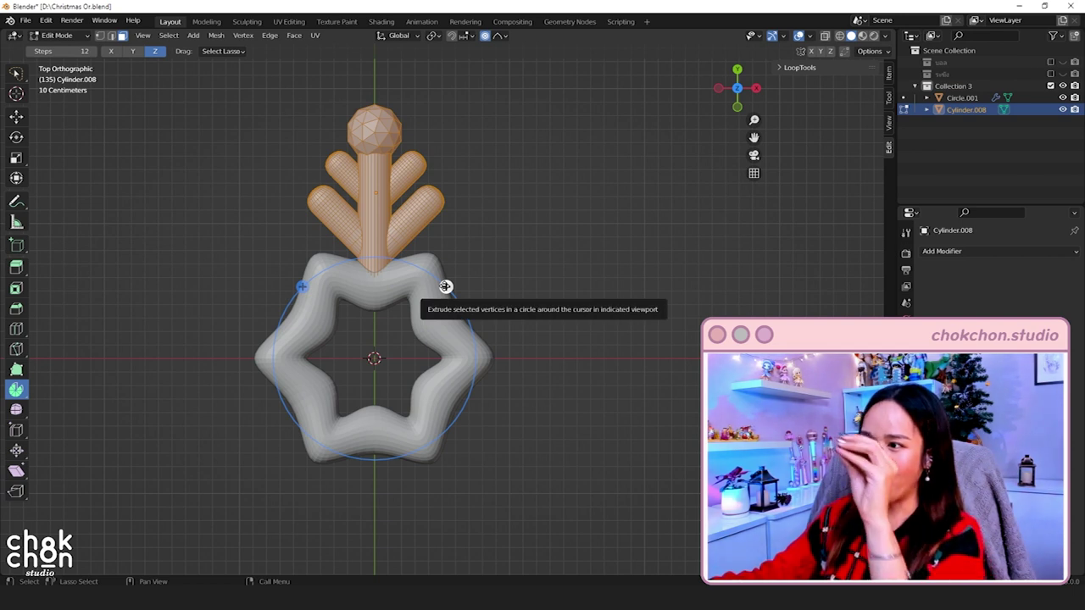
mouse_move(446, 286)
mouse_down()
mouse_move(451, 361)
mouse_move(412, 426)
mouse_move(347, 432)
mouse_move(307, 397)
mouse_move(312, 373)
mouse_move(293, 352)
mouse_move(306, 310)
mouse_move(344, 274)
mouse_move(454, 345)
mouse_up()
scroll(453, 345, down, 2)
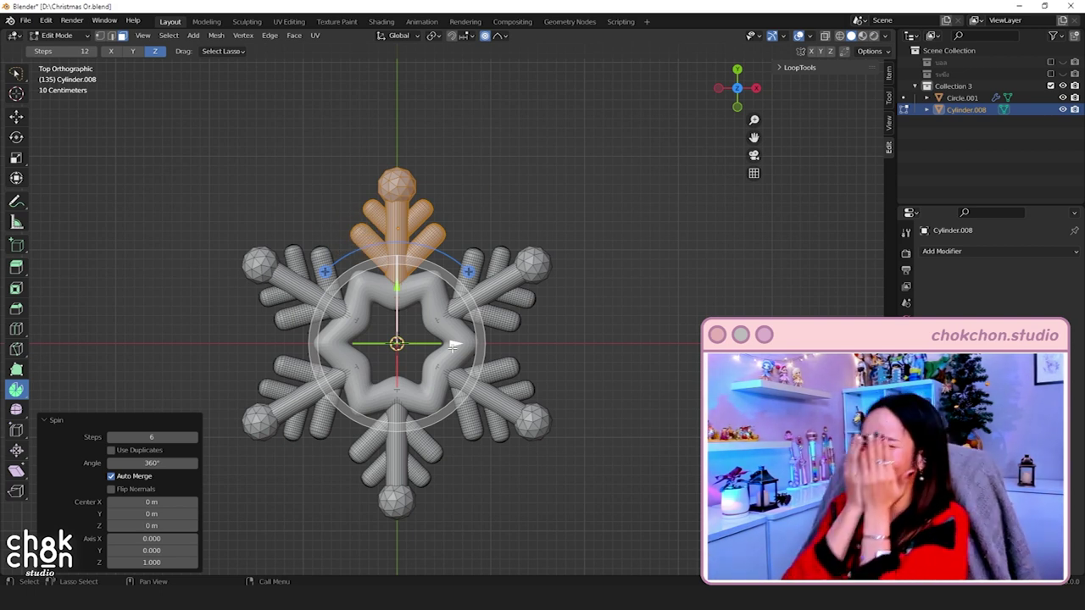
click(60, 34)
click(59, 49)
click(688, 344)
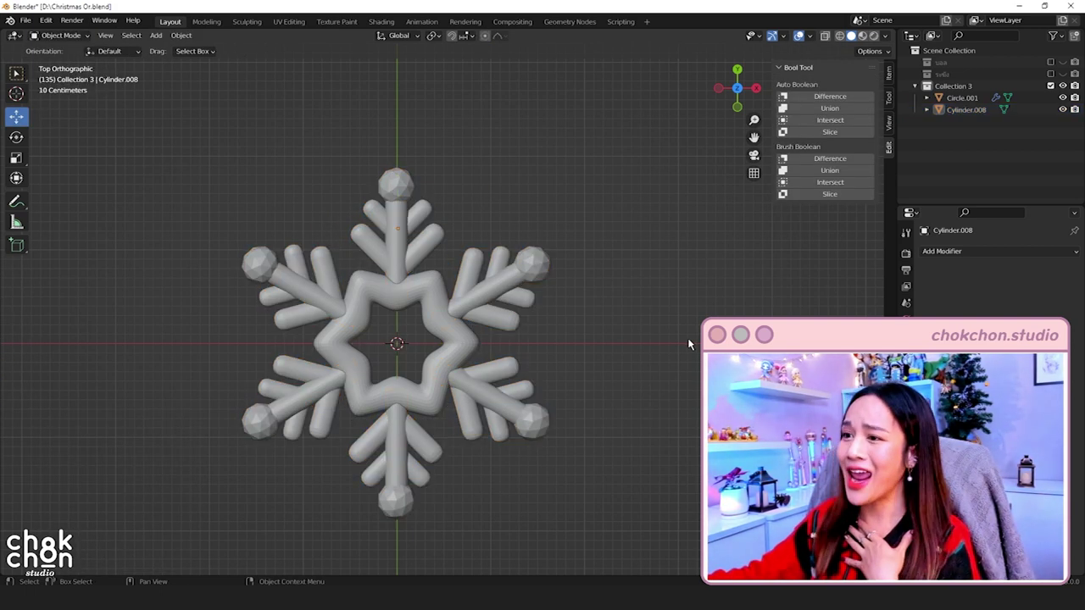
scroll(641, 344, down, 2)
scroll(449, 305, up, 1)
click(418, 294)
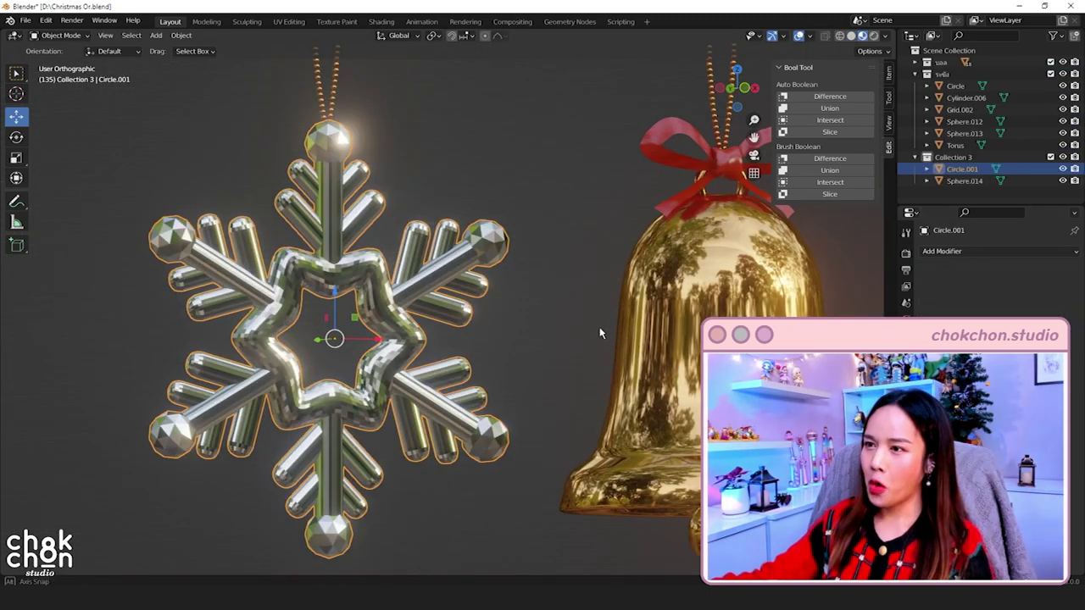
Step: Orbit around the snowflake and bell, and clear a mistyped collection name
mouse_move(516, 335)
middle_down()
mouse_move(584, 334)
mouse_move(514, 324)
mouse_move(575, 334)
mouse_move(584, 381)
mouse_move(622, 395)
mouse_move(294, 396)
middle_up()
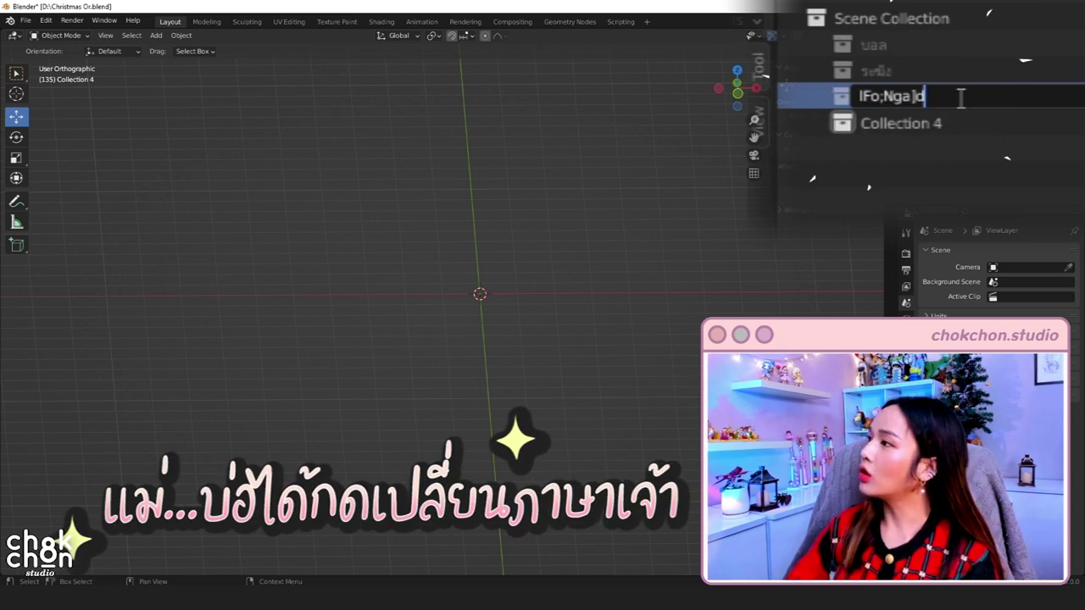
key(BackSpace)
key(BackSpace)
key(BackSpace)
key(BackSpace)
key(BackSpace)
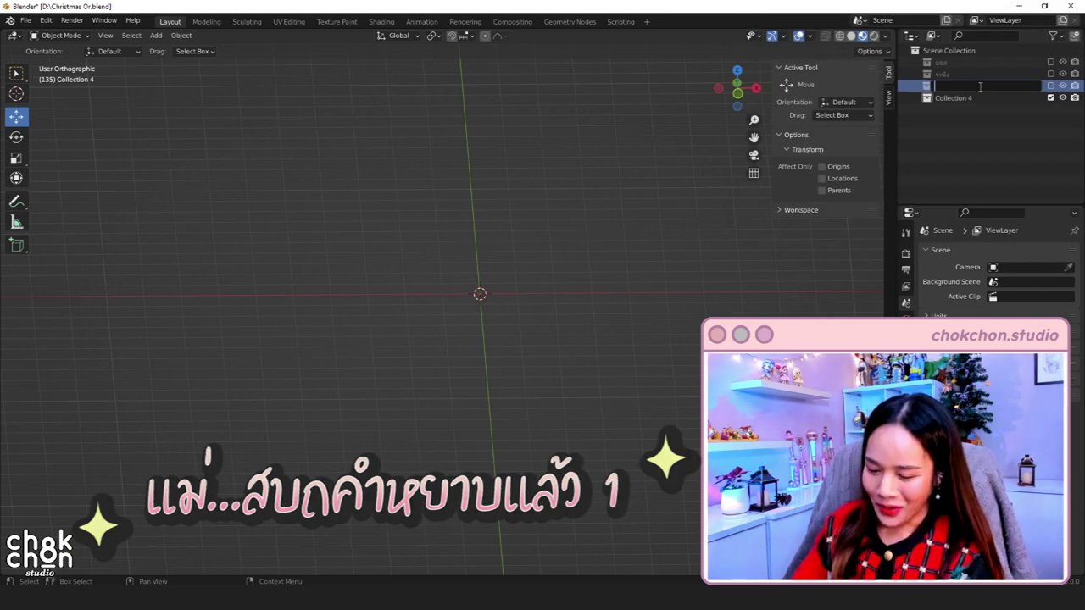
key(super+space)
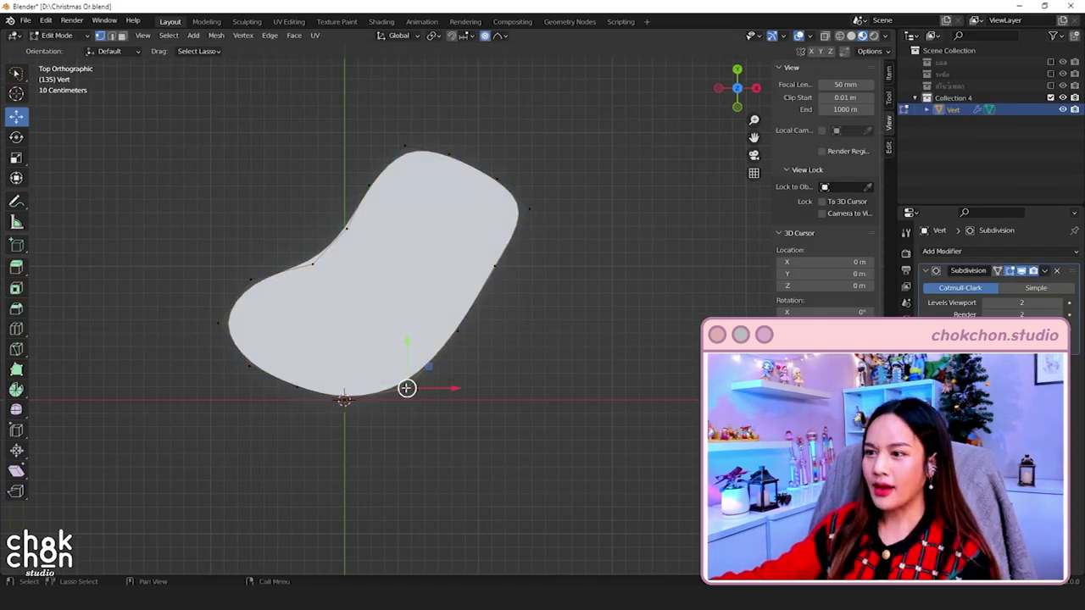
Step: Smooth the stocking outline's points and extrude the shape to give it thickness
drag(407, 388, 412, 405)
drag(346, 399, 343, 410)
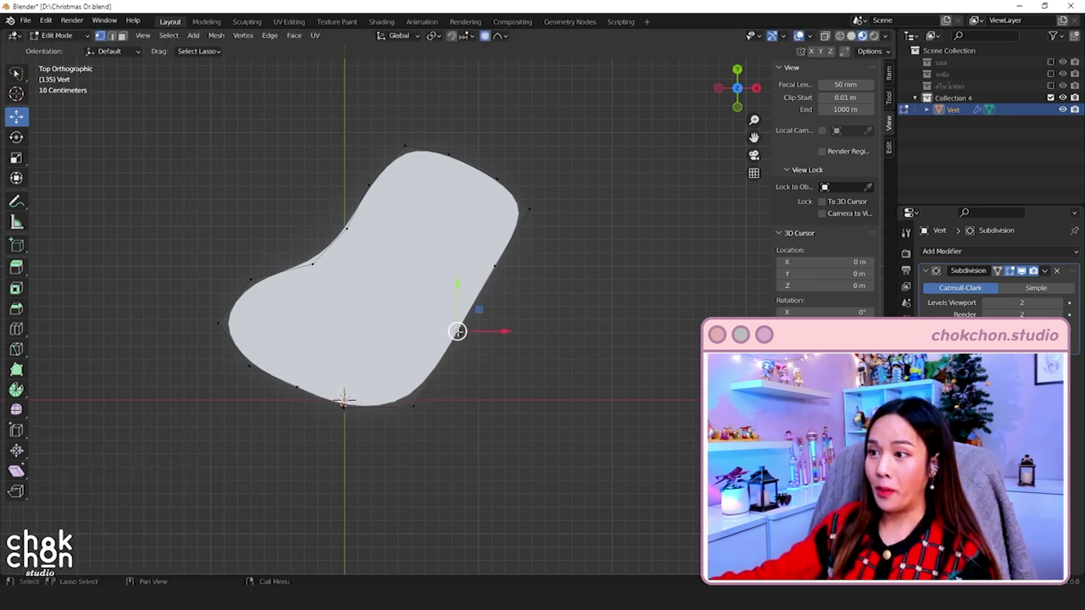
drag(456, 330, 461, 339)
drag(497, 273, 496, 270)
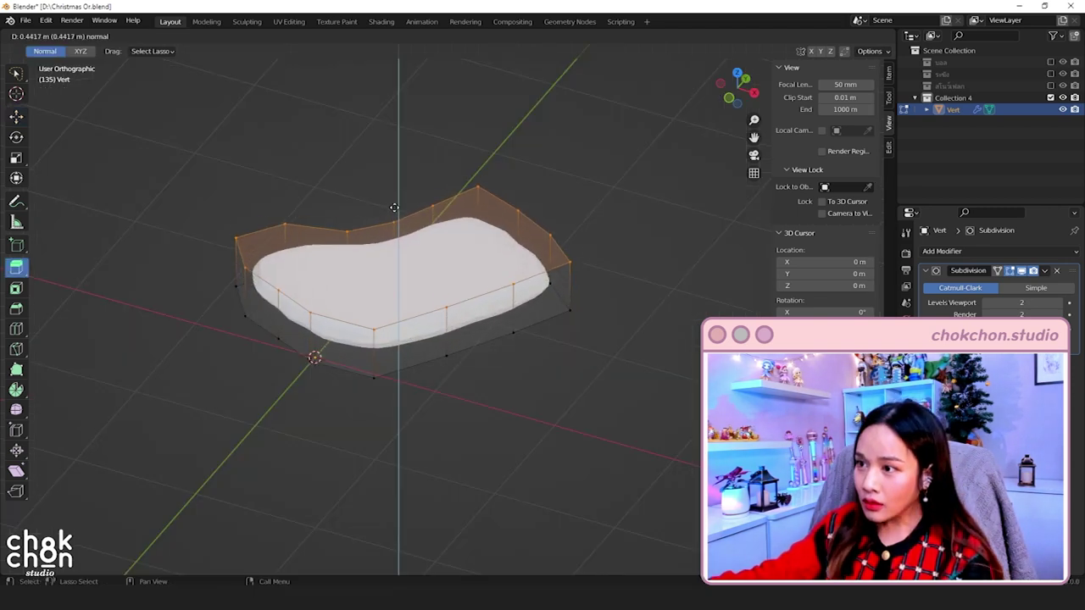
drag(394, 206, 391, 174)
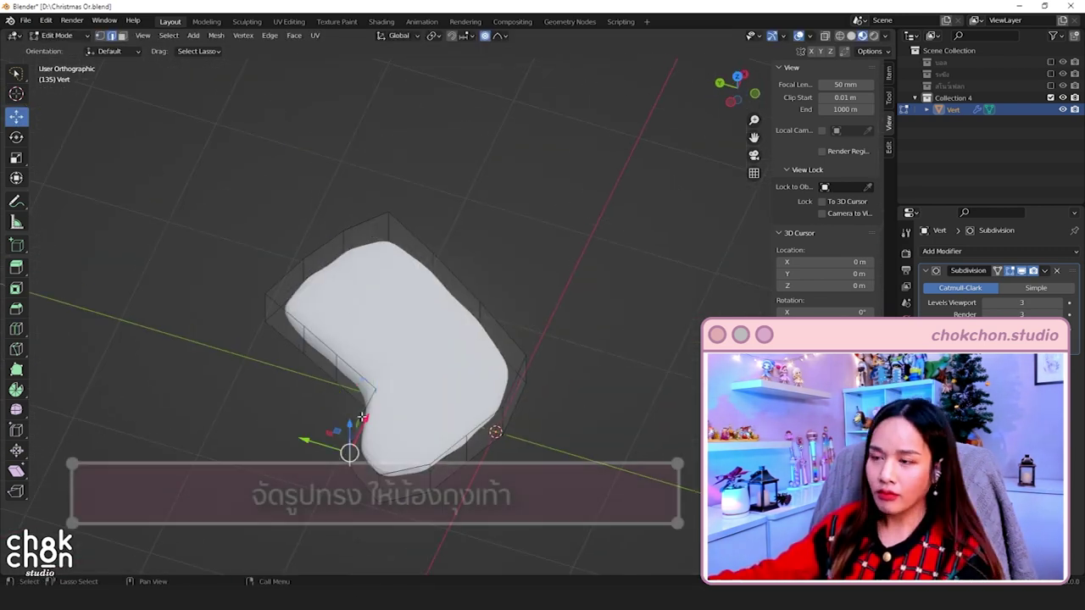
Step: Resize the stocking's rounded cuff and centre the stocking in view
key(ctrl+Tab)
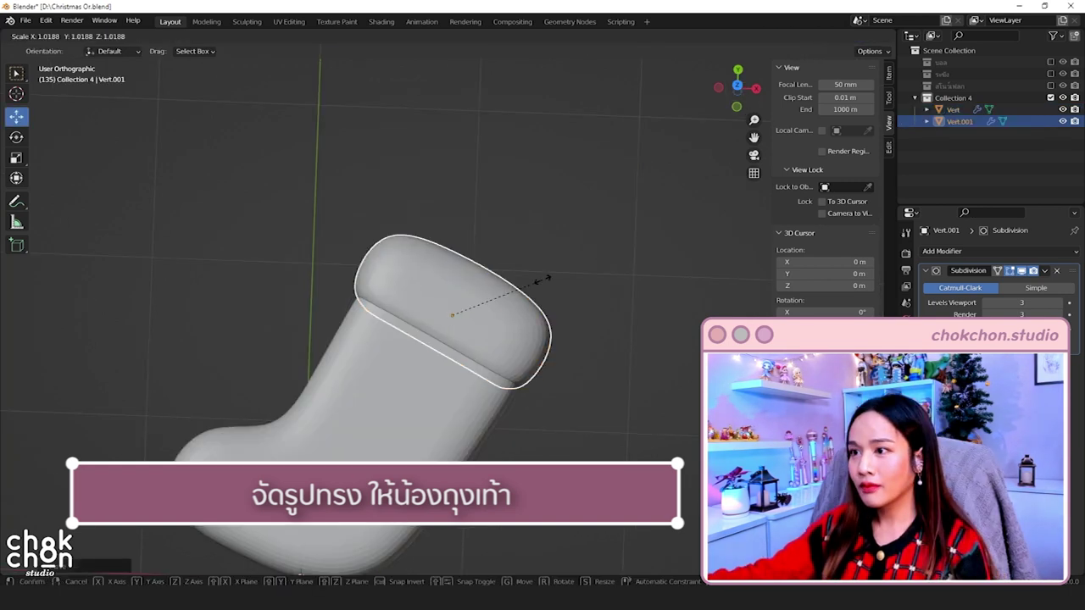
click(546, 275)
click(600, 369)
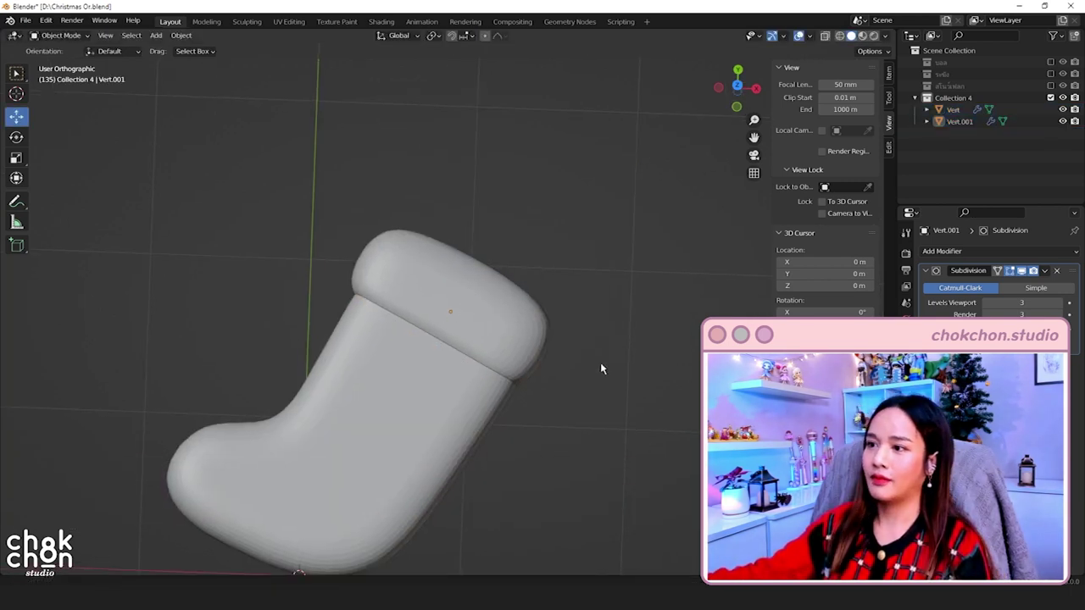
shift+middle_drag(599, 369, 629, 239)
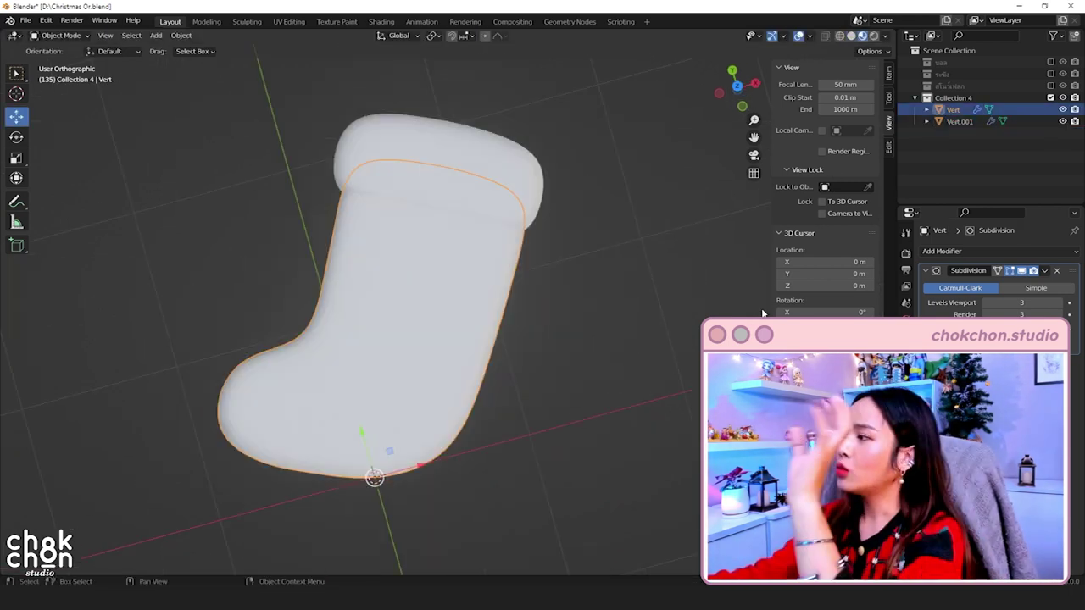
Step: Create a new stocking material and connect Texture Coordinate into the Mapping node
click(906, 450)
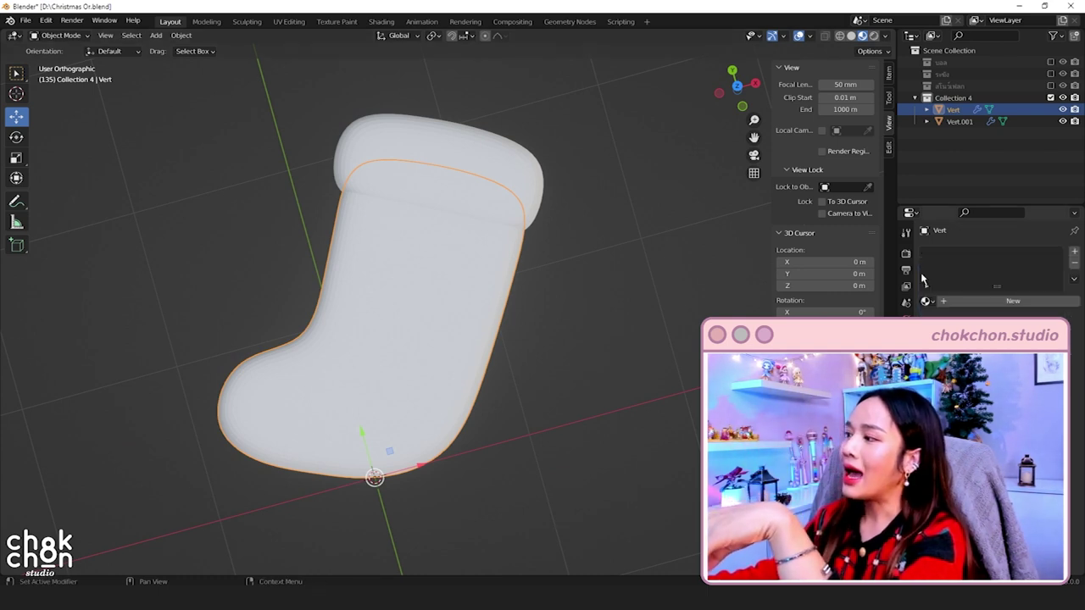
click(1013, 303)
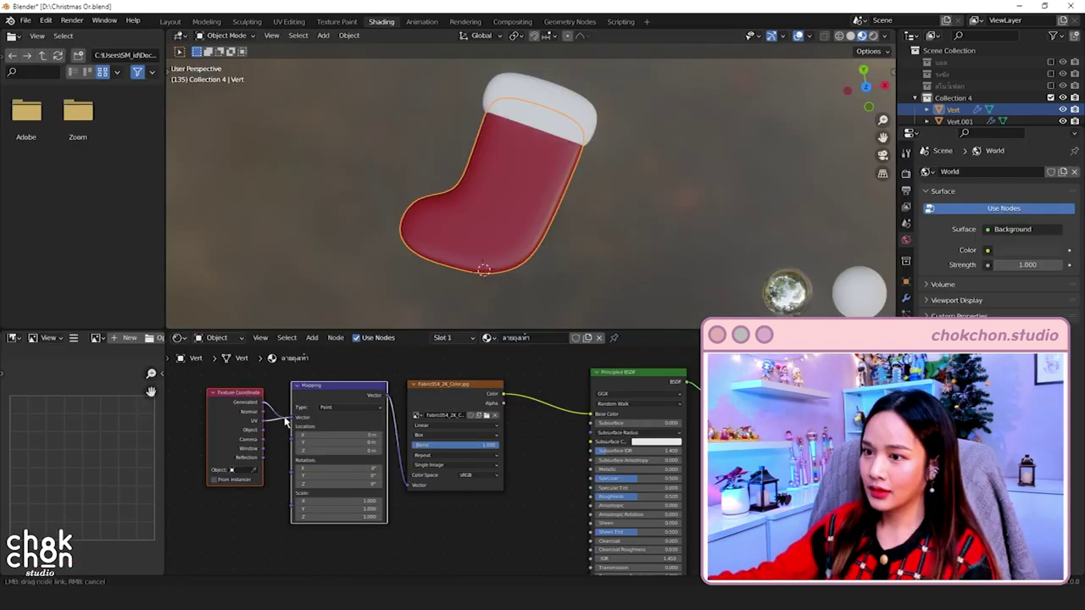
drag(284, 421, 294, 423)
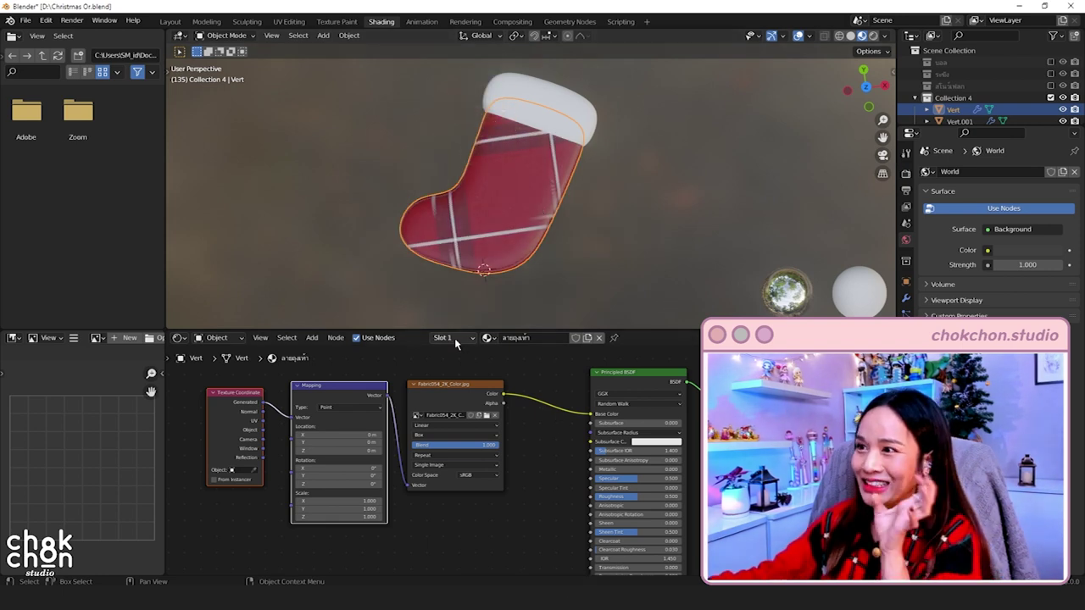
Step: Scale the plaid pattern via the Mapping node to X 3.1 and Y 2.2
drag(366, 501, 399, 509)
scroll(557, 171, up, 3)
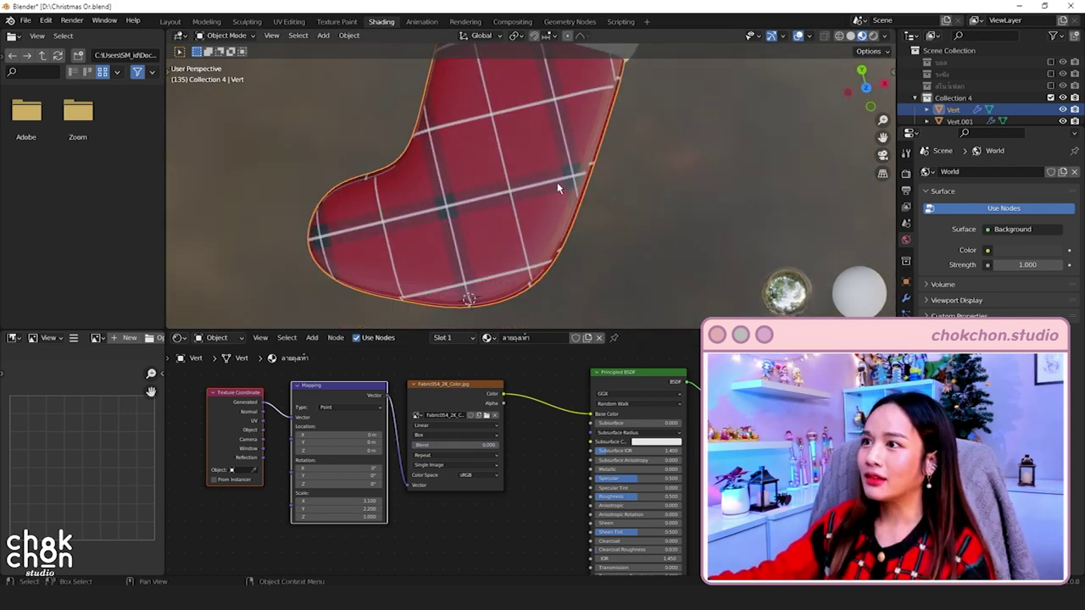
scroll(557, 182, down, 2)
scroll(573, 199, down, 1)
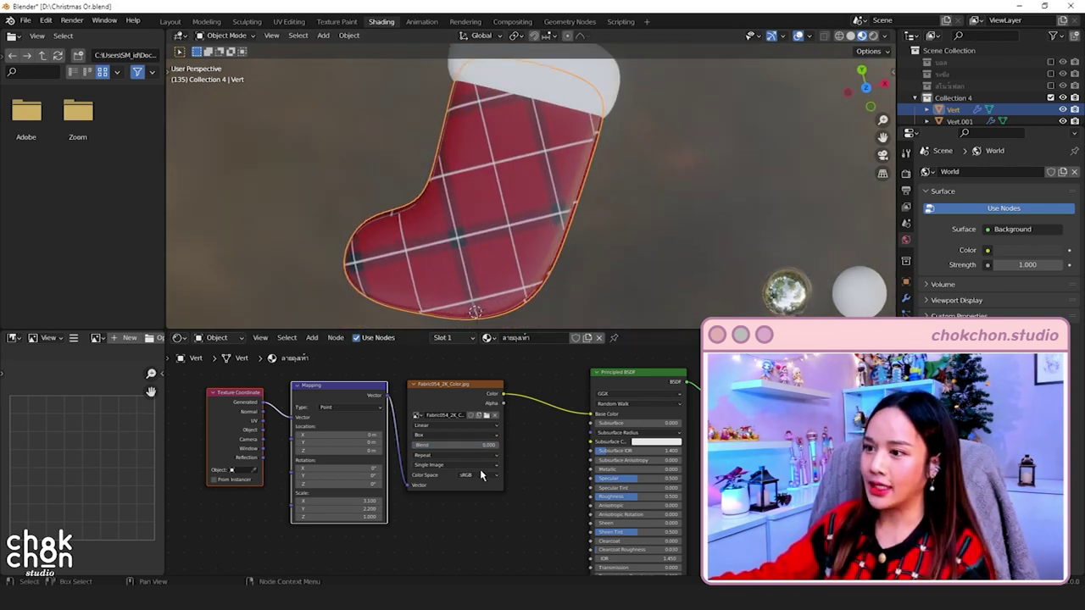
scroll(480, 474, down, 2)
scroll(422, 458, down, 1)
Step: Rearrange the nodes and add a roughness image texture node to the stocking material
drag(453, 371, 242, 471)
key(g)
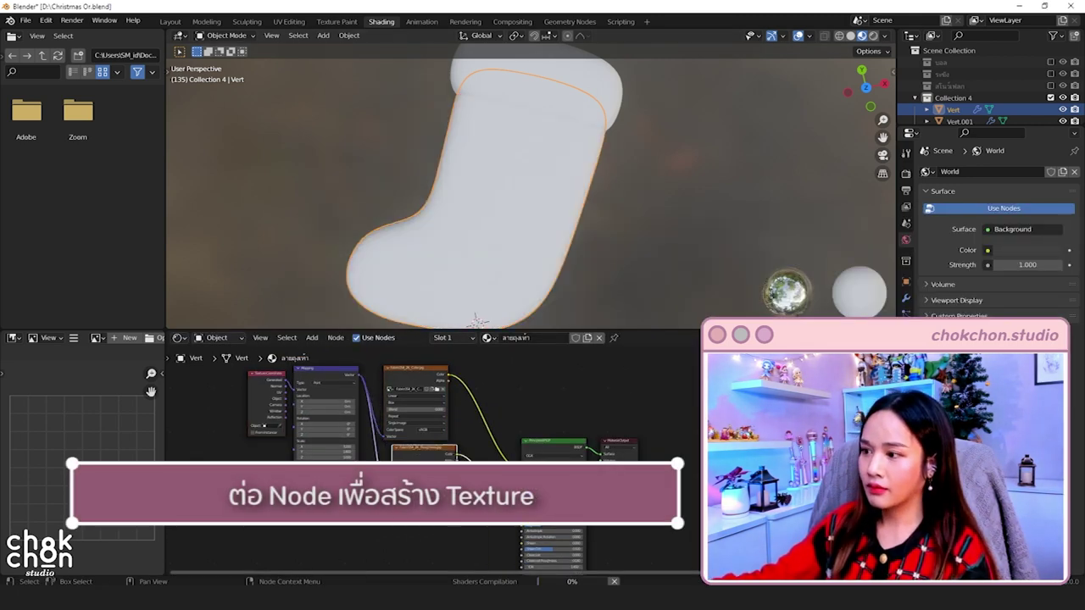
scroll(344, 379, up, 1)
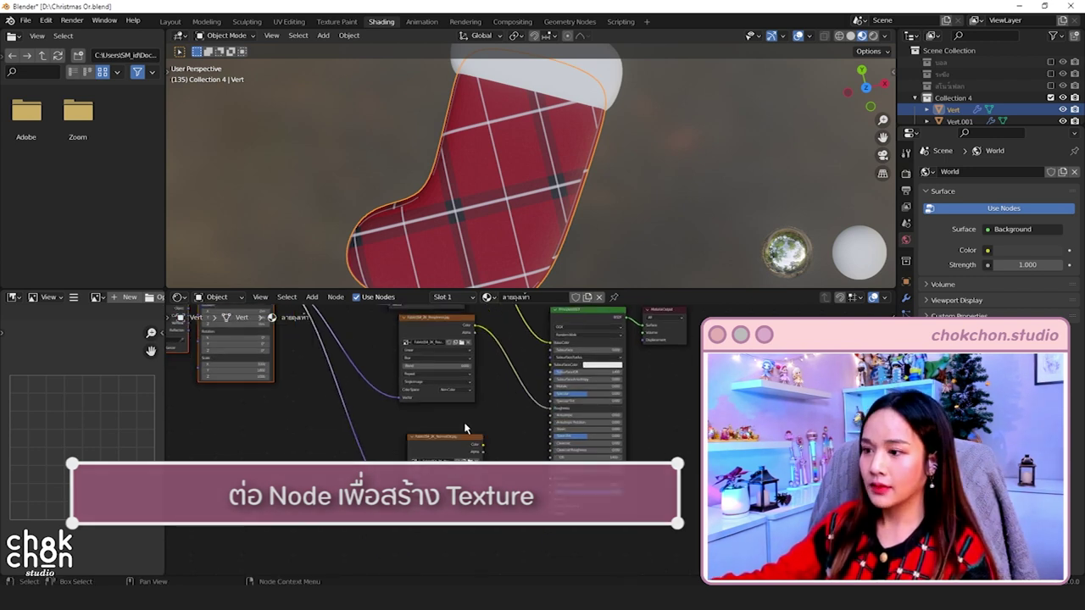
drag(449, 468, 402, 471)
key(shift+a)
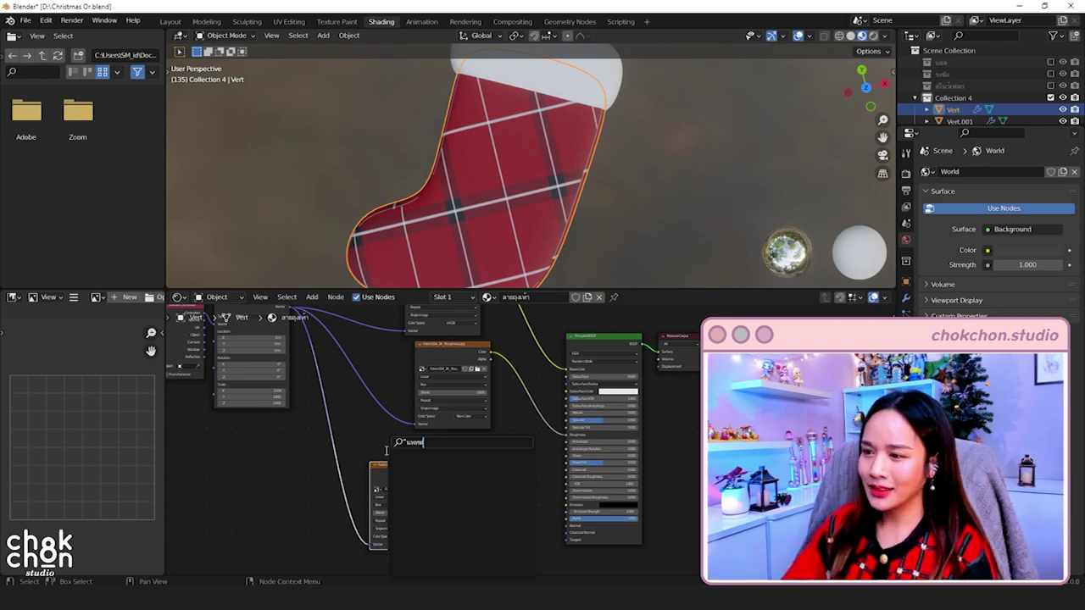
key(BackSpace)
key(BackSpace)
key(BackSpace)
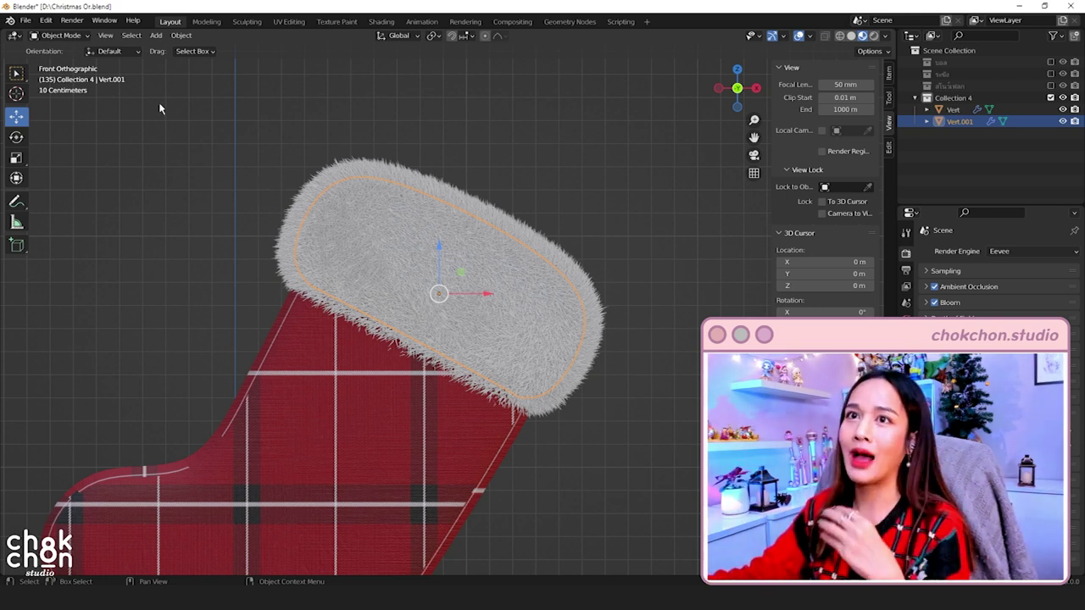
Step: Comb the white fur on the stocking's cuff and view it from a tilted angle
drag(316, 215, 548, 371)
middle_drag(548, 371, 487, 289)
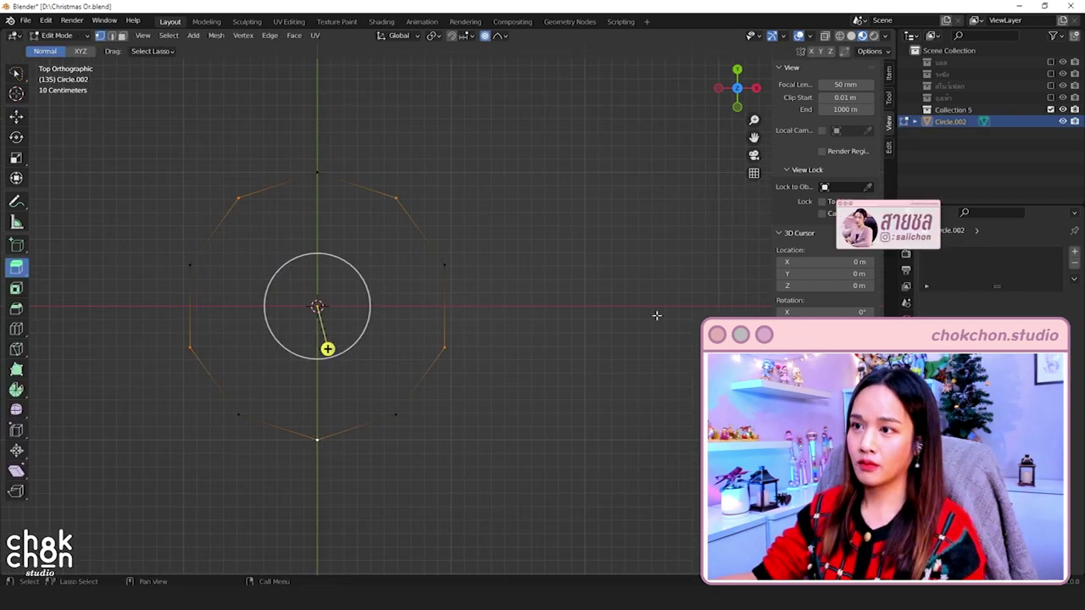
Step: Shrink alternate circle points into a five-pointed star and raise its centre
key(s)
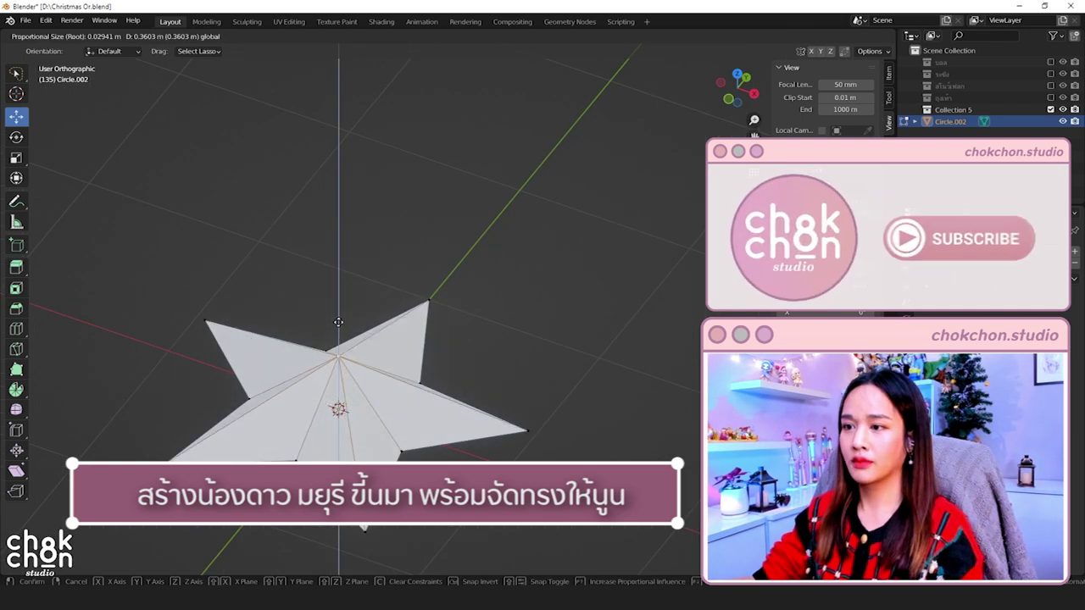
click(338, 322)
middle_drag(338, 322, 257, 362)
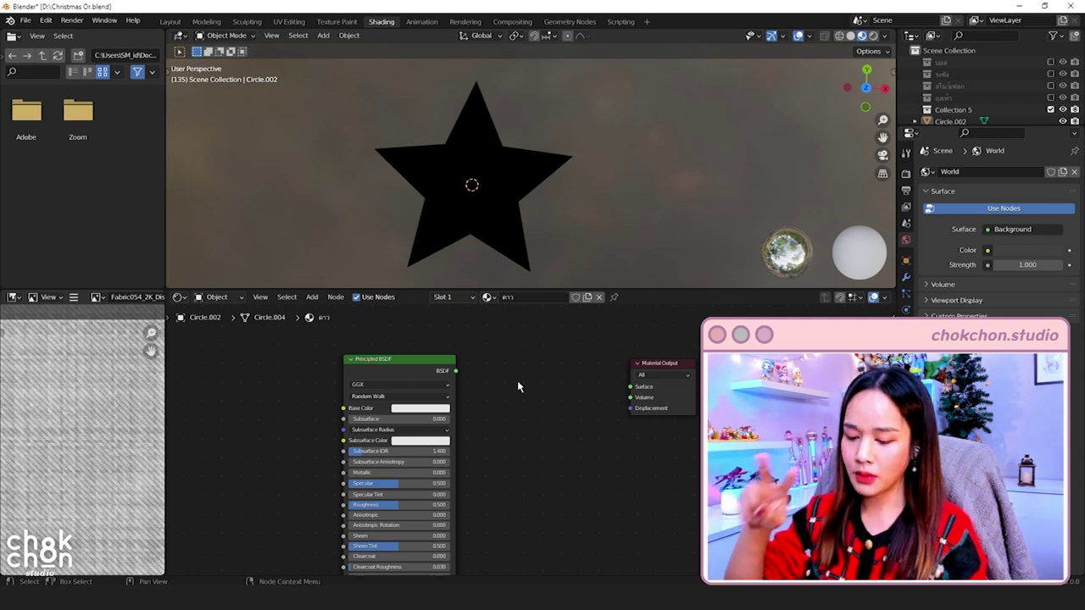
Step: Add shader nodes for the star's speckled gold look and enlarge the node editor
key(shift+a)
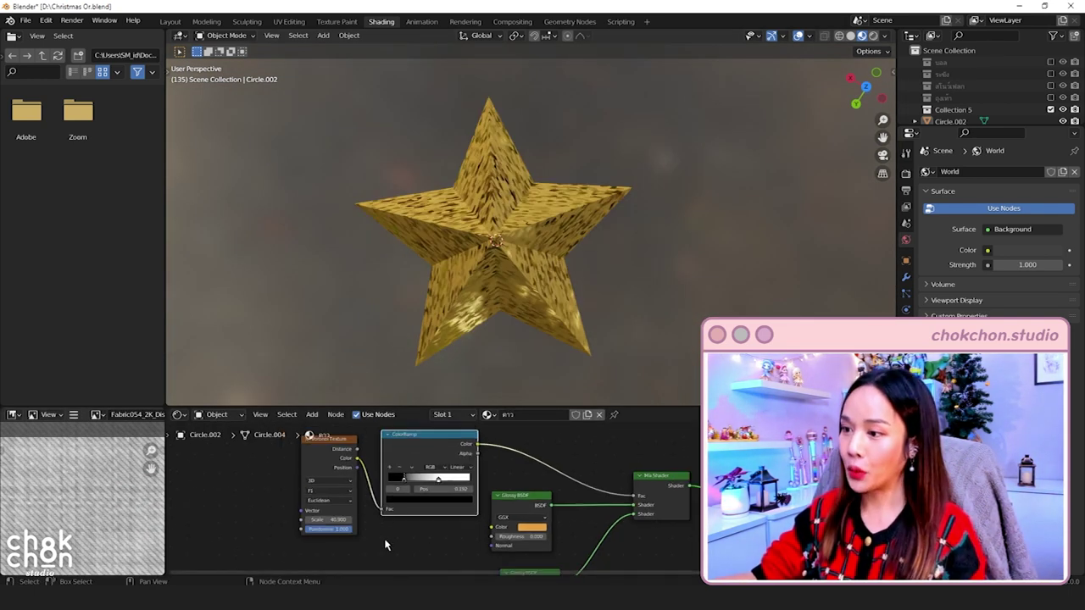
scroll(362, 535, down, 1)
drag(446, 408, 445, 342)
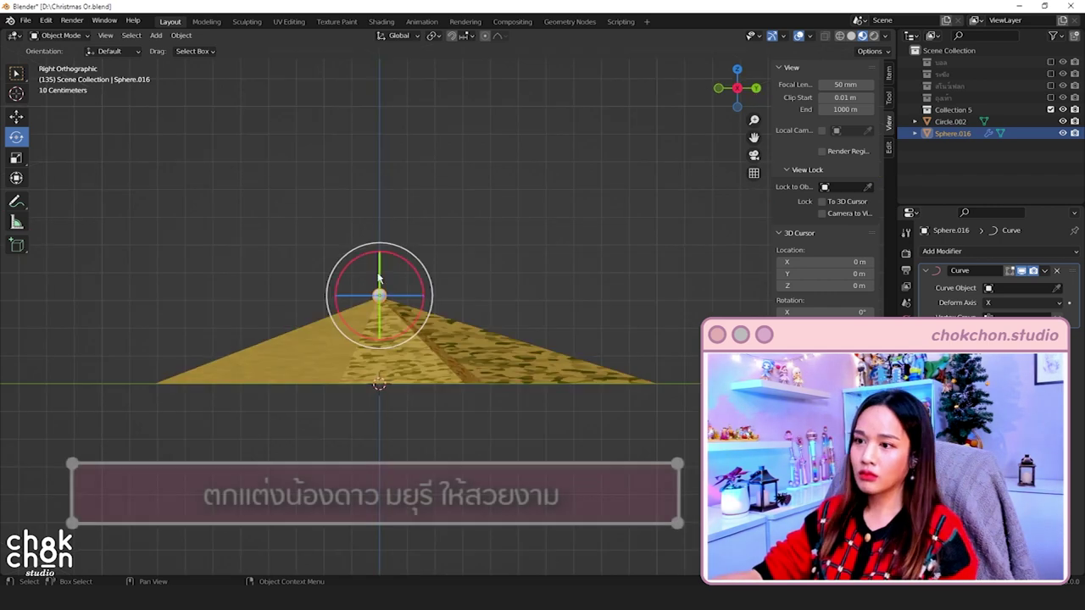
Step: Switch to Top view and enter Edit Mode on the bead string to spin it around the star
middle_drag(473, 414, 525, 348)
key(grave)
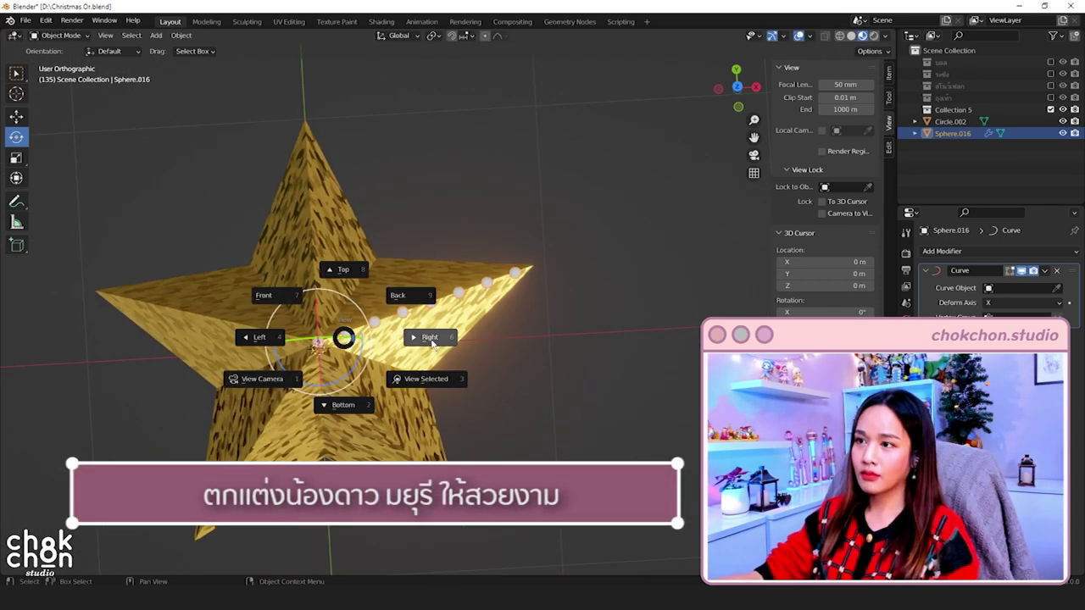
click(344, 266)
key(Tab)
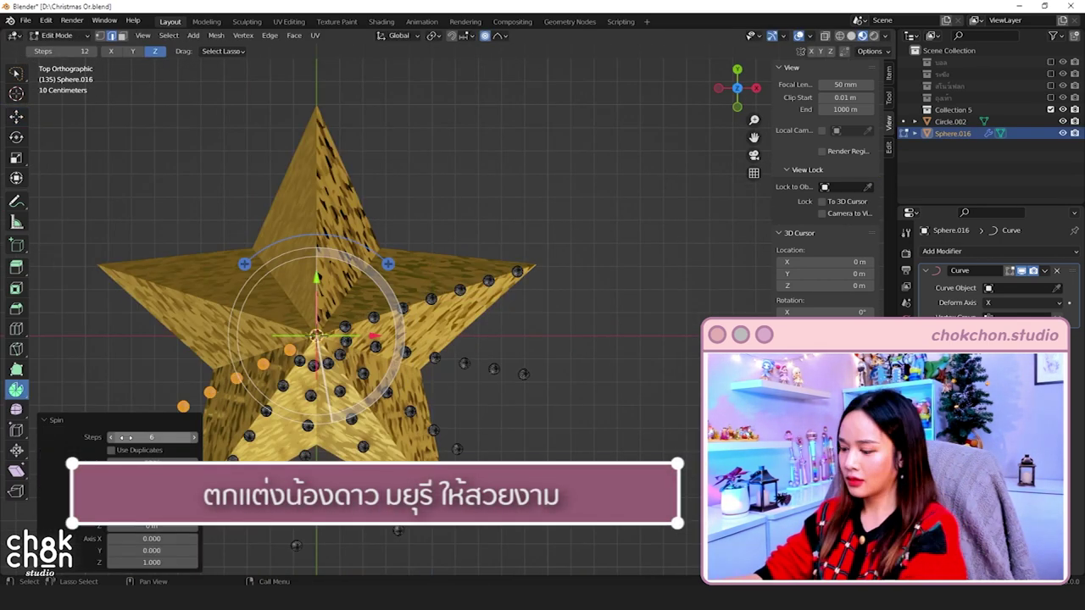
Step: Give the bulb beads an emissive material so they glow along the star's ridges
middle_drag(556, 230, 593, 254)
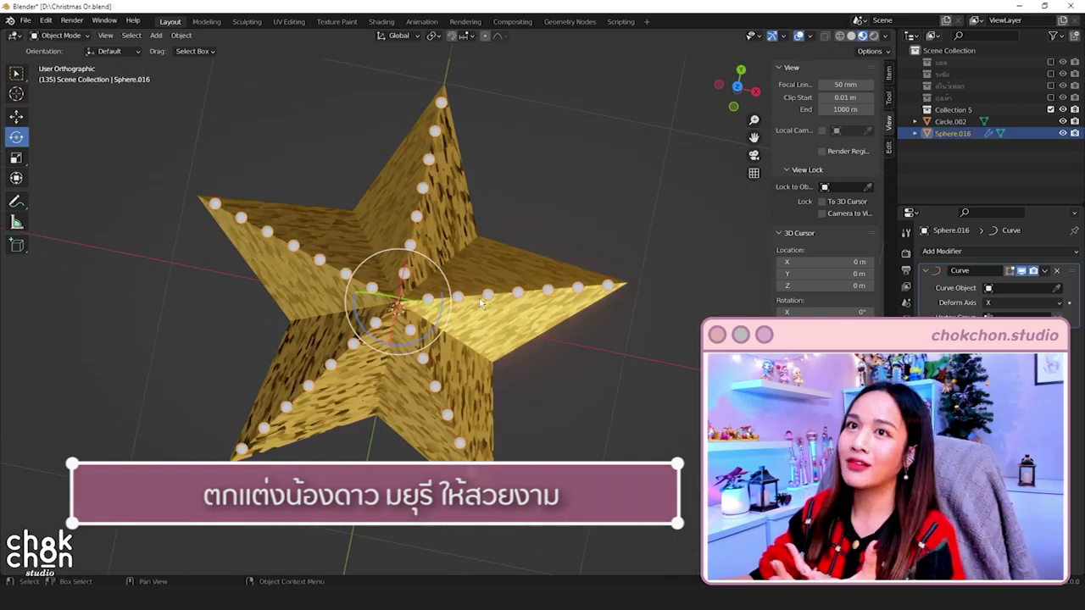
click(905, 399)
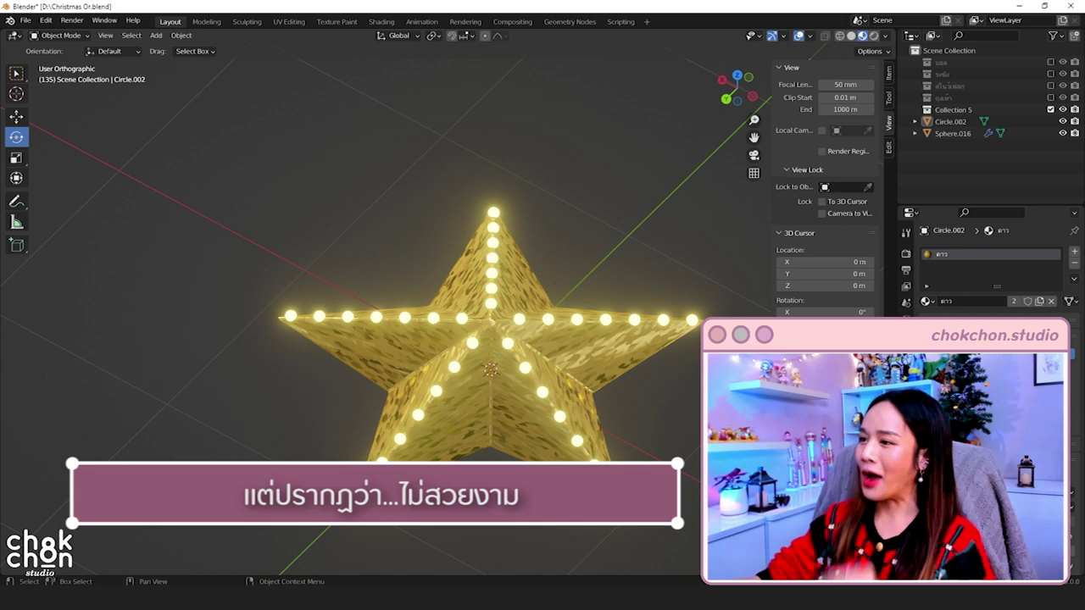
key(KP_7)
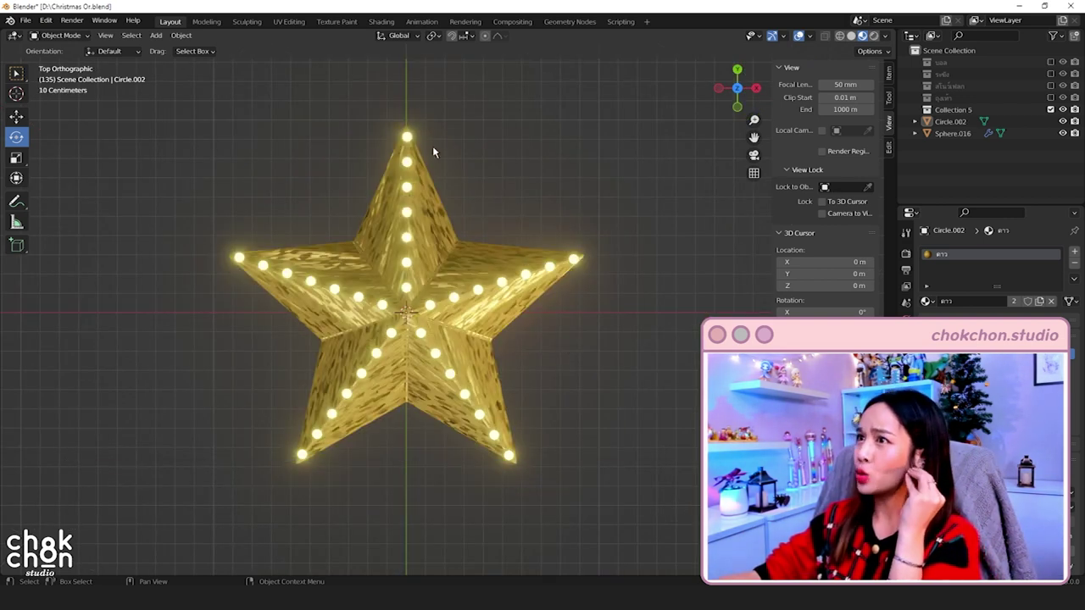
Step: In the Shading workspace, mix the floral.jpg image pattern into the star's material
click(381, 21)
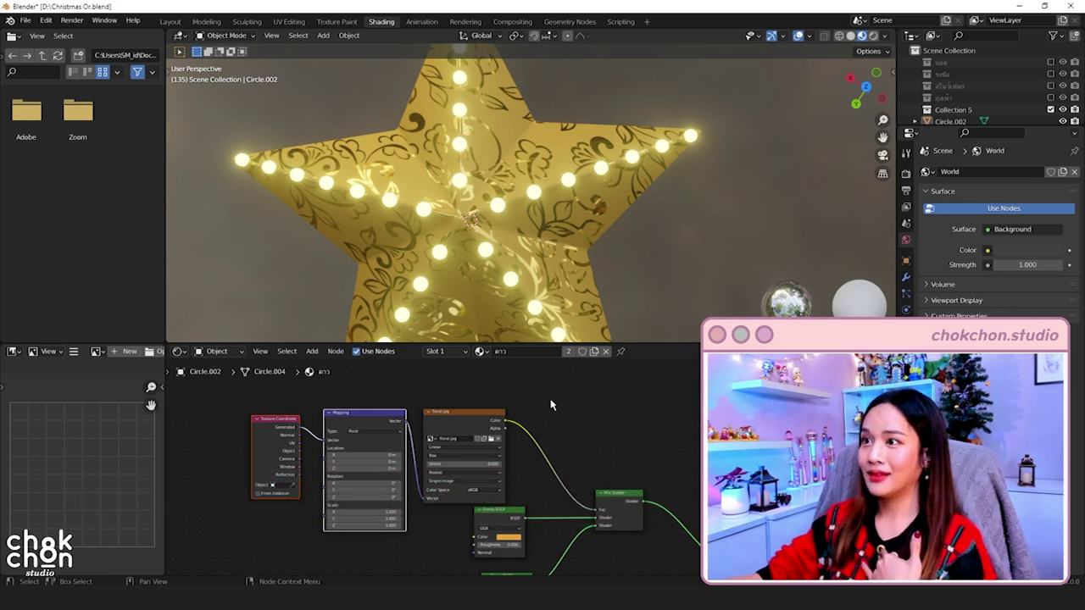
scroll(579, 232, down, 2)
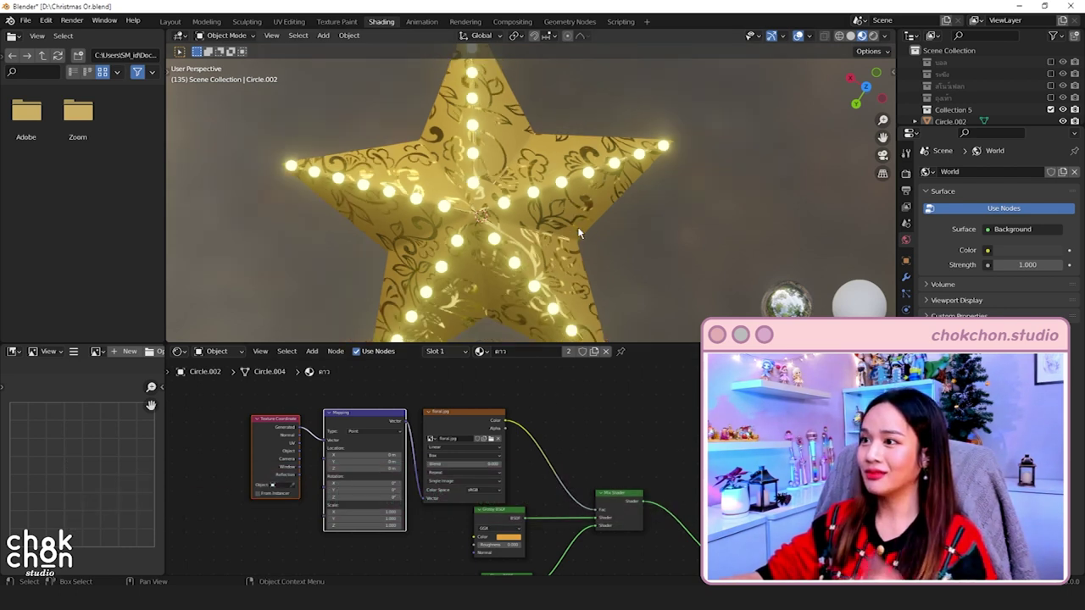
scroll(579, 232, down, 2)
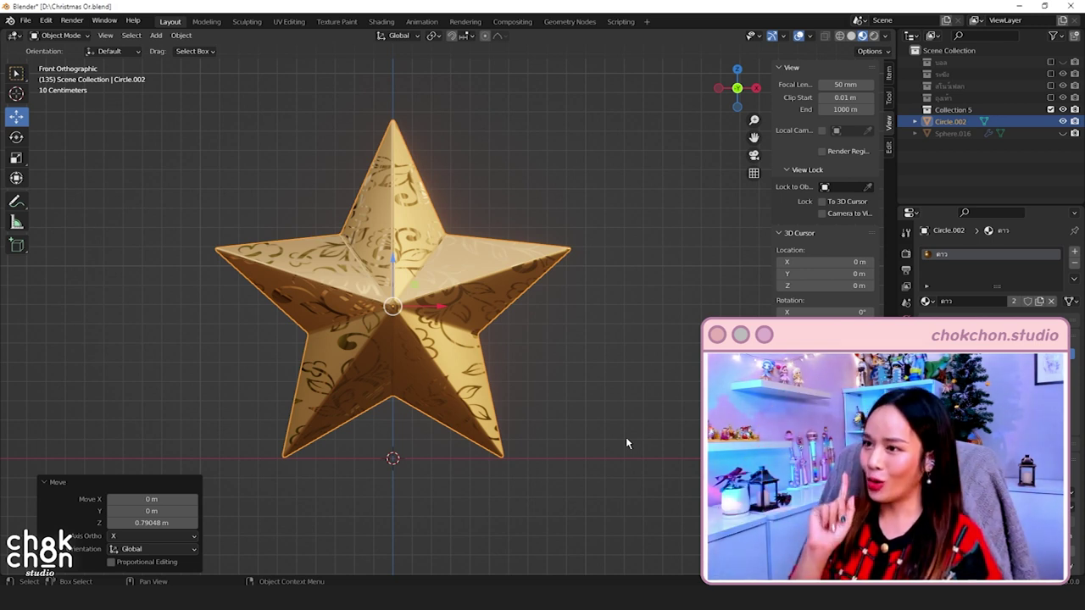
Step: Paste the bell's hanging loop onto the star and add a UV sphere at the star's tip
scroll(569, 417, down, 3)
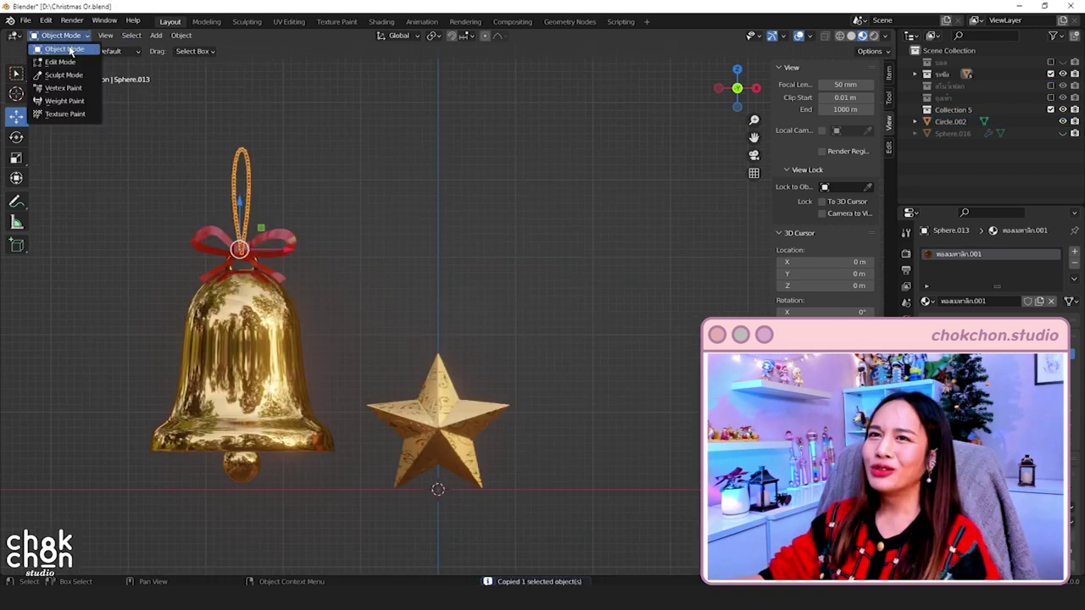
key(ctrl+v)
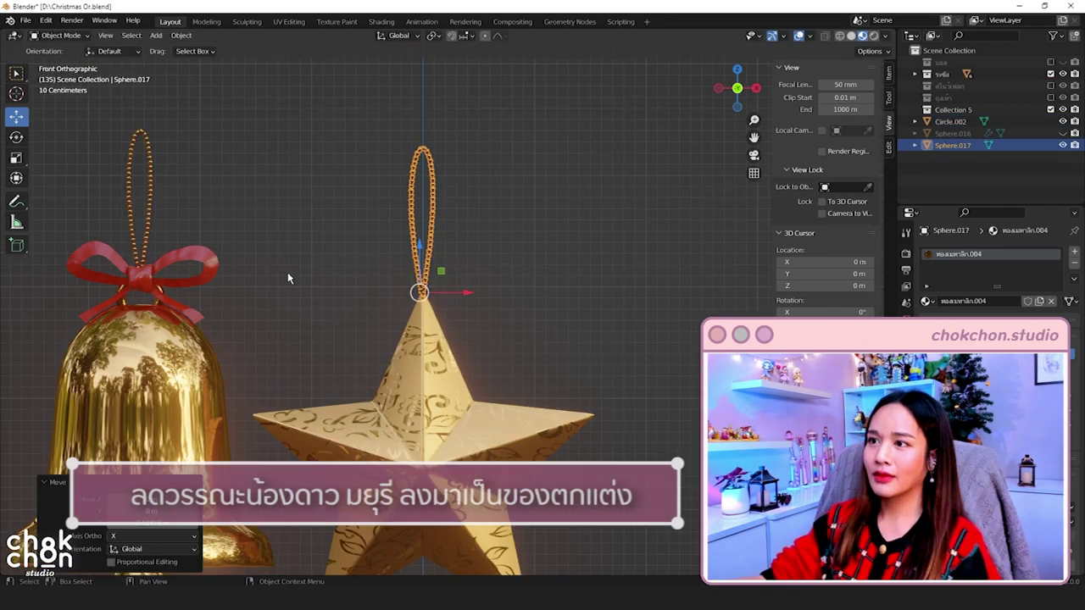
click(156, 35)
click(274, 102)
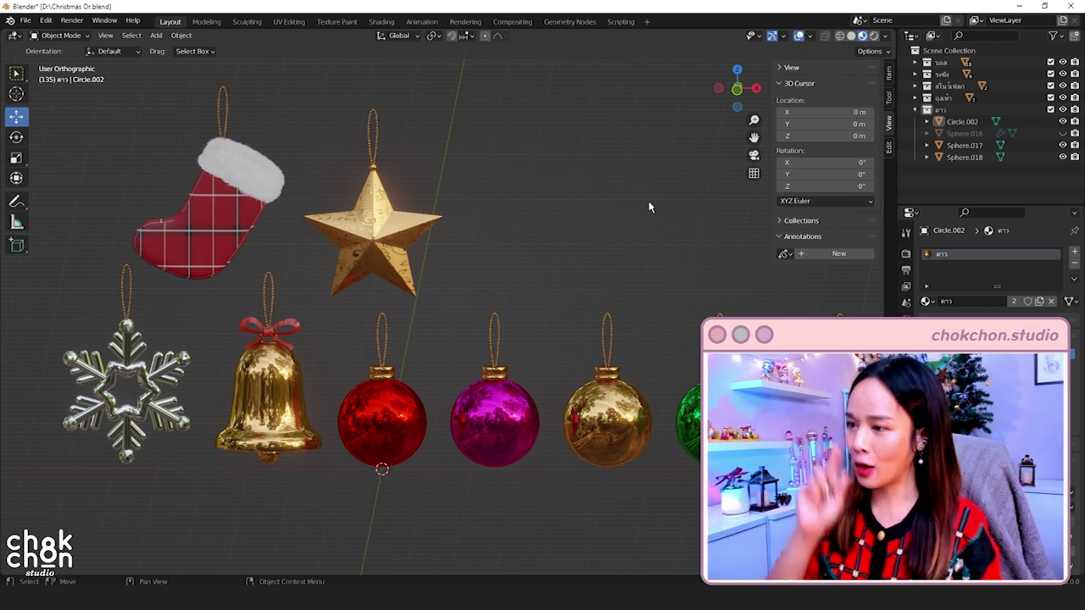
scroll(639, 201, down, 3)
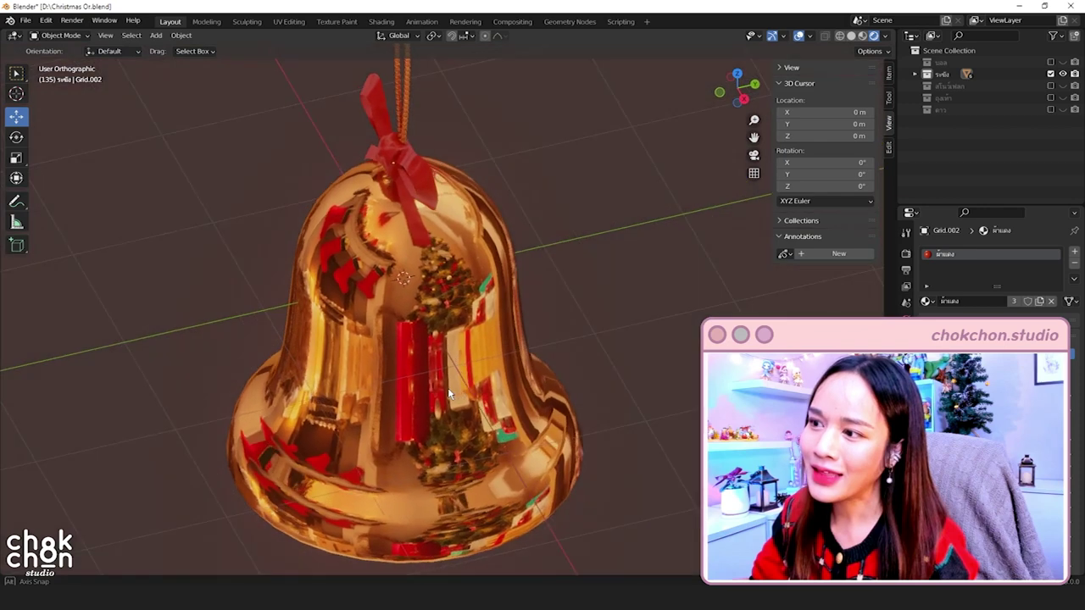
Step: Zoom in on the bell and assign the plaid fabric material to its bow
mouse_move(449, 394)
middle_down()
mouse_move(434, 327)
mouse_move(544, 368)
mouse_move(602, 351)
mouse_move(383, 234)
middle_up()
scroll(434, 327, up, 2)
scroll(466, 336, up, 1)
scroll(383, 234, up, 2)
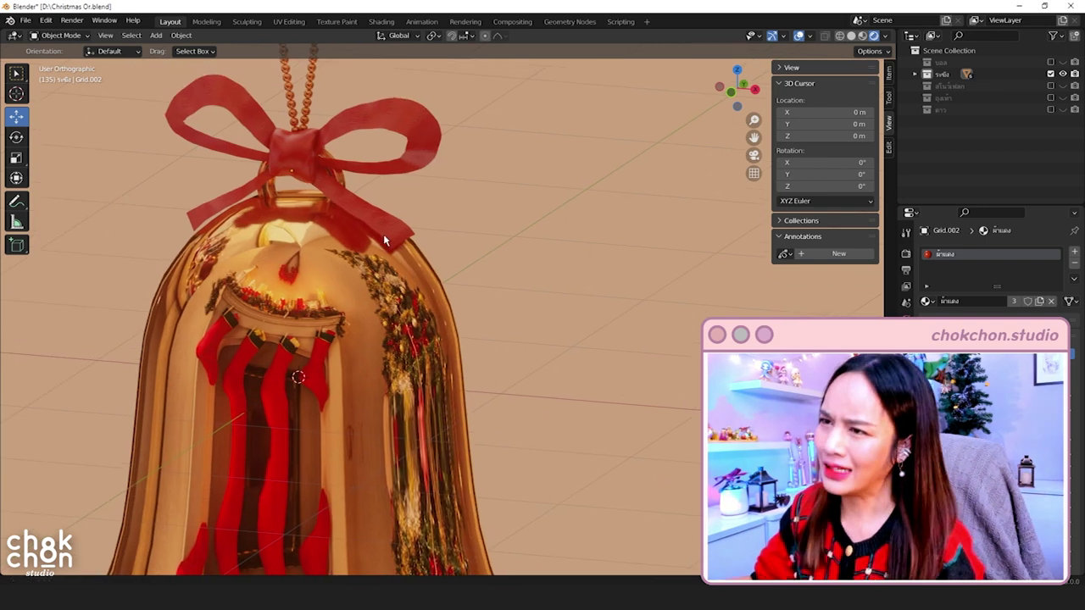
scroll(423, 333, up, 1)
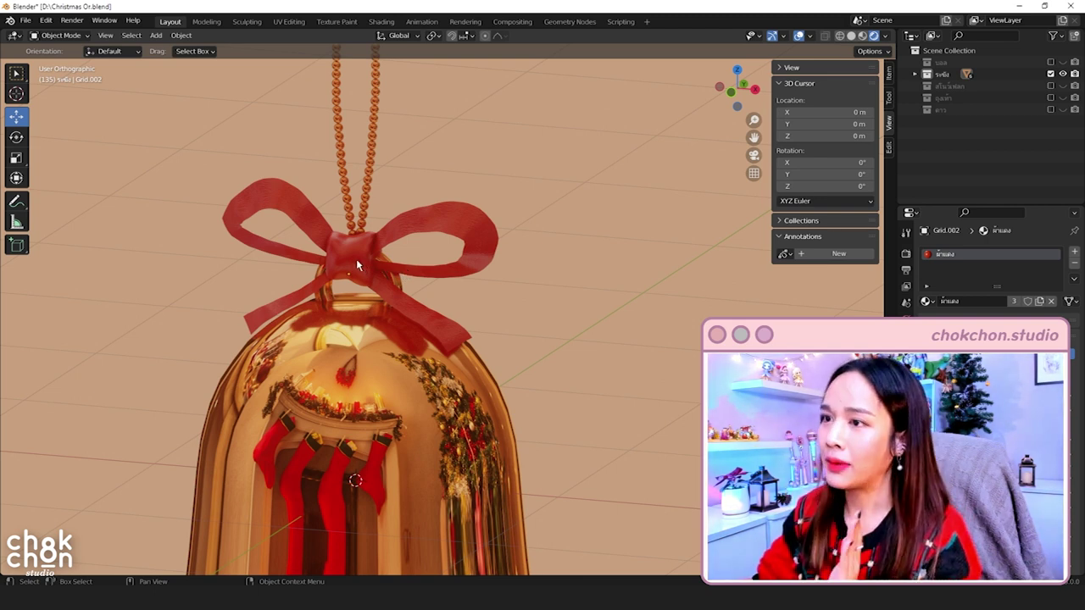
click(249, 190)
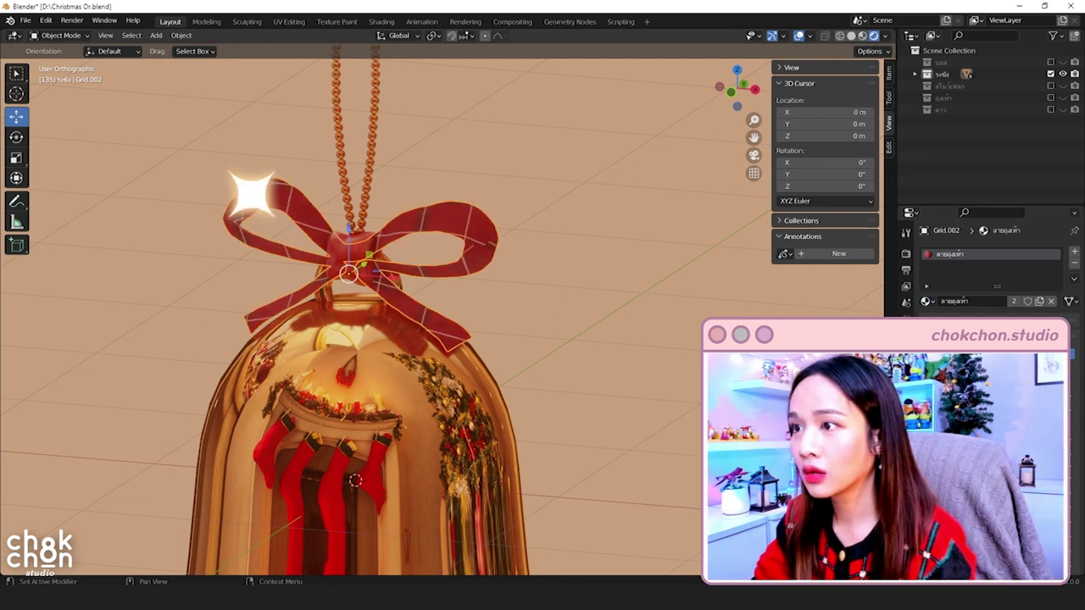
Step: Zoom closer and select the centre knot of the bell's bow
scroll(390, 242, up, 3)
scroll(390, 242, up, 1)
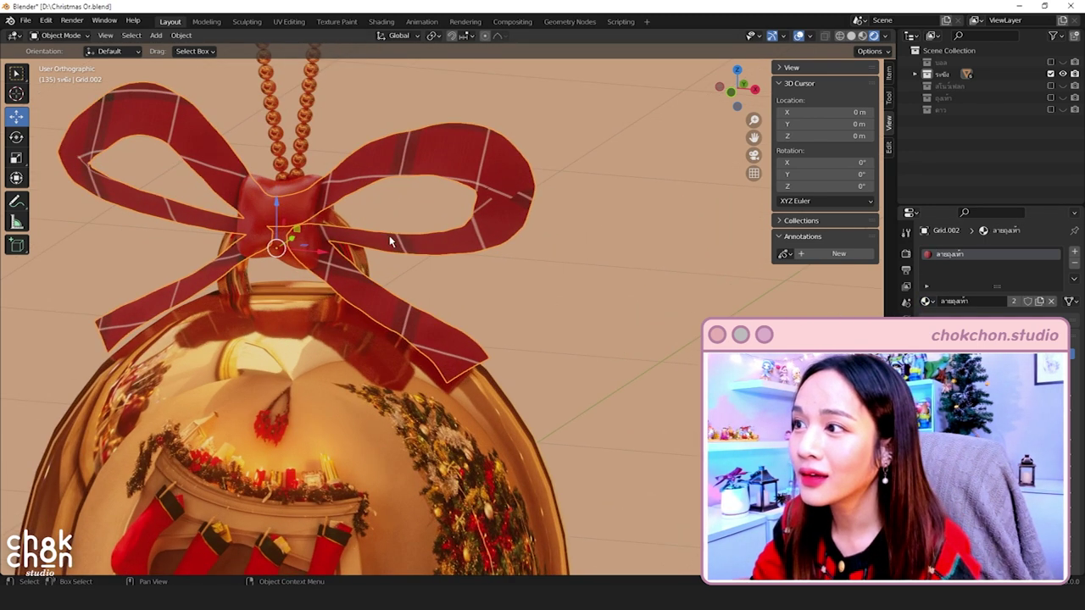
scroll(390, 242, up, 1)
scroll(390, 241, down, 4)
click(343, 242)
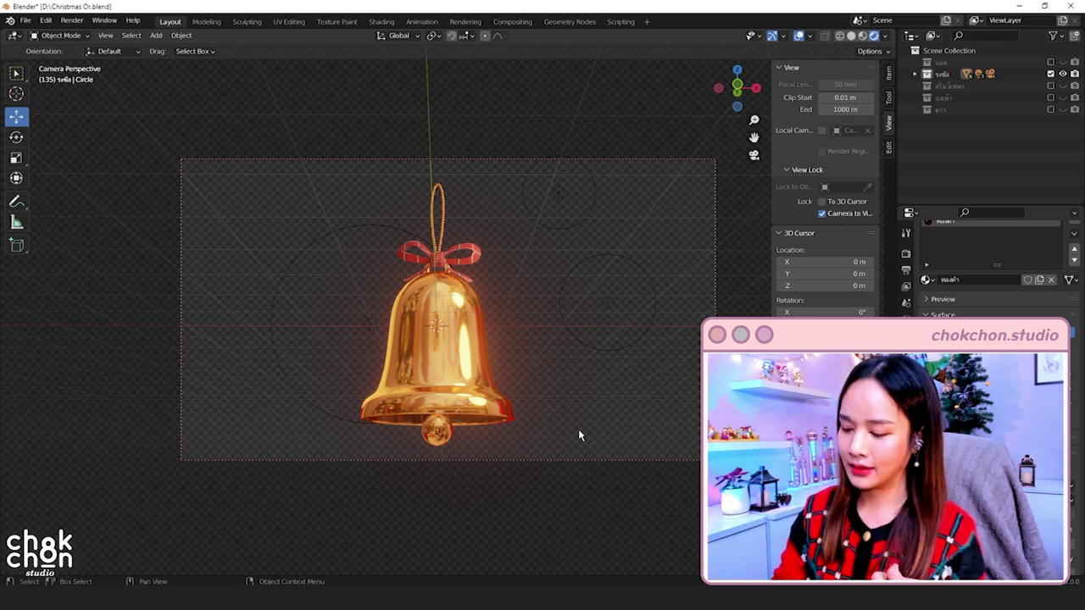
Step: Render the bell from the camera with F12 and close the finished render
key(F12)
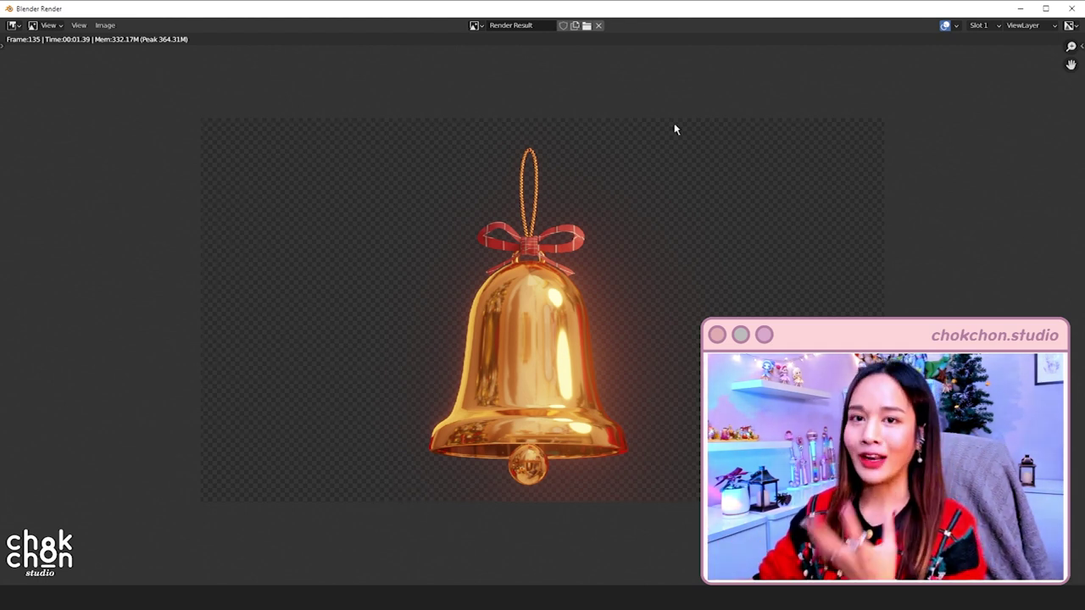
key(Escape)
key(KP_7)
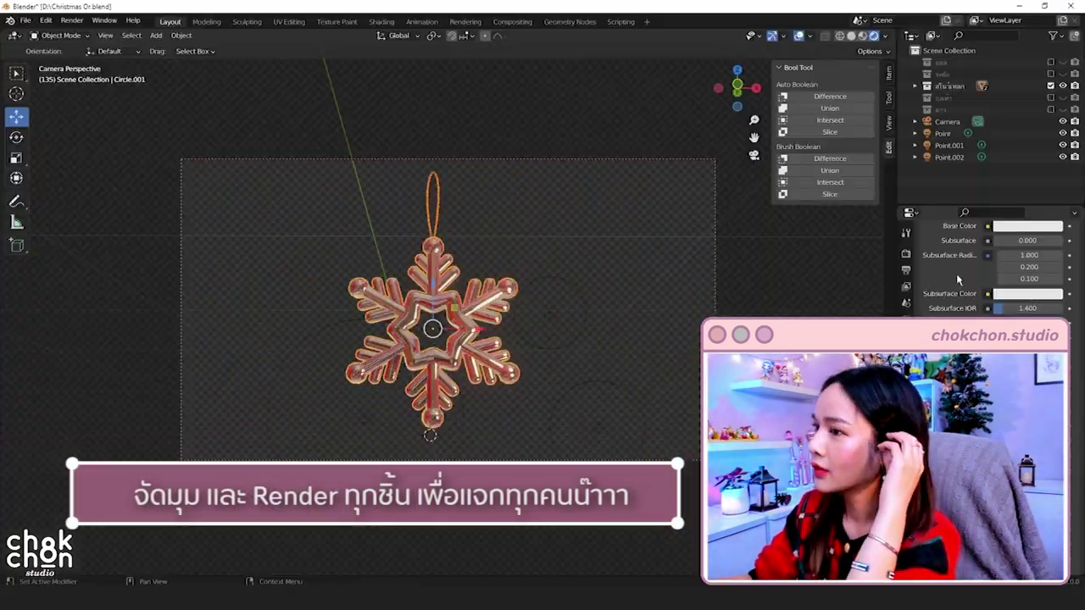
Step: Frame the next ornament from the front, then drag all ten PNGs onto the Photoshop photo
key(grave)
click(370, 189)
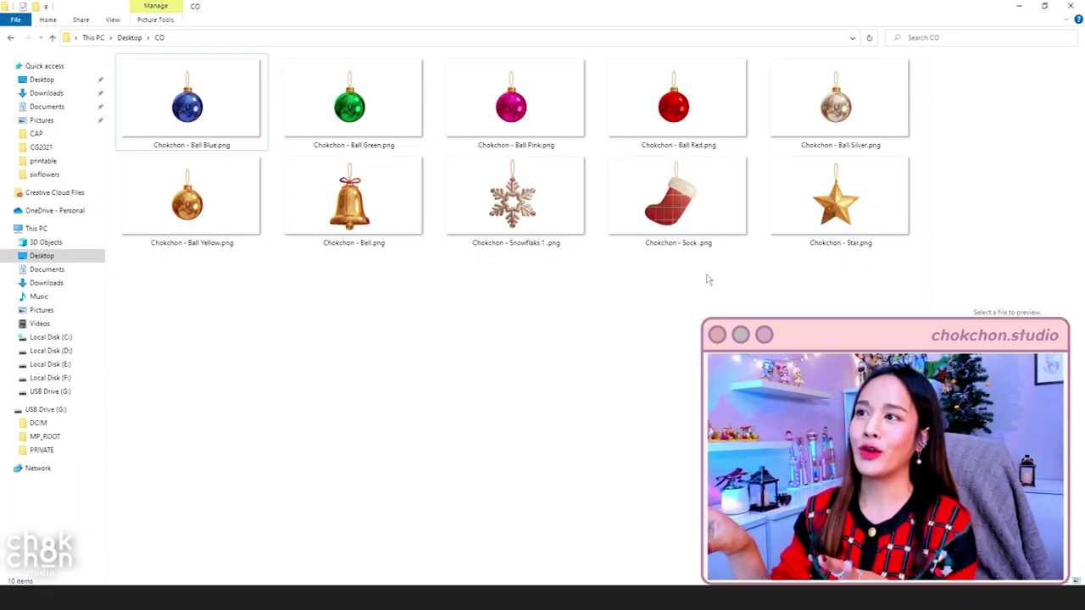
drag(859, 317, 158, 54)
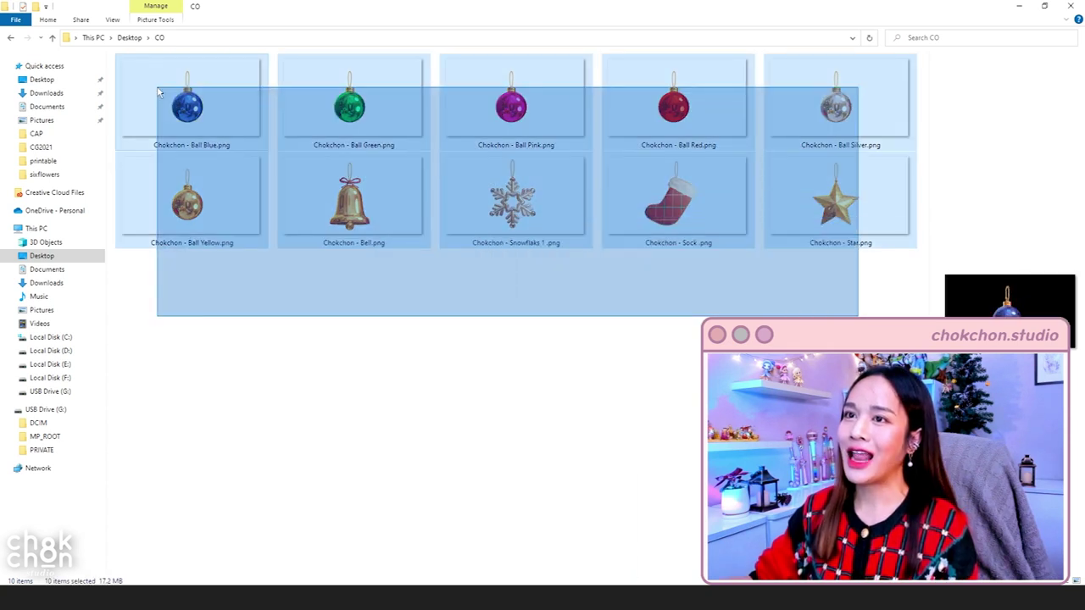
mouse_move(224, 219)
mouse_down()
mouse_move(443, 435)
mouse_move(444, 545)
mouse_move(429, 579)
mouse_move(394, 315)
mouse_up()
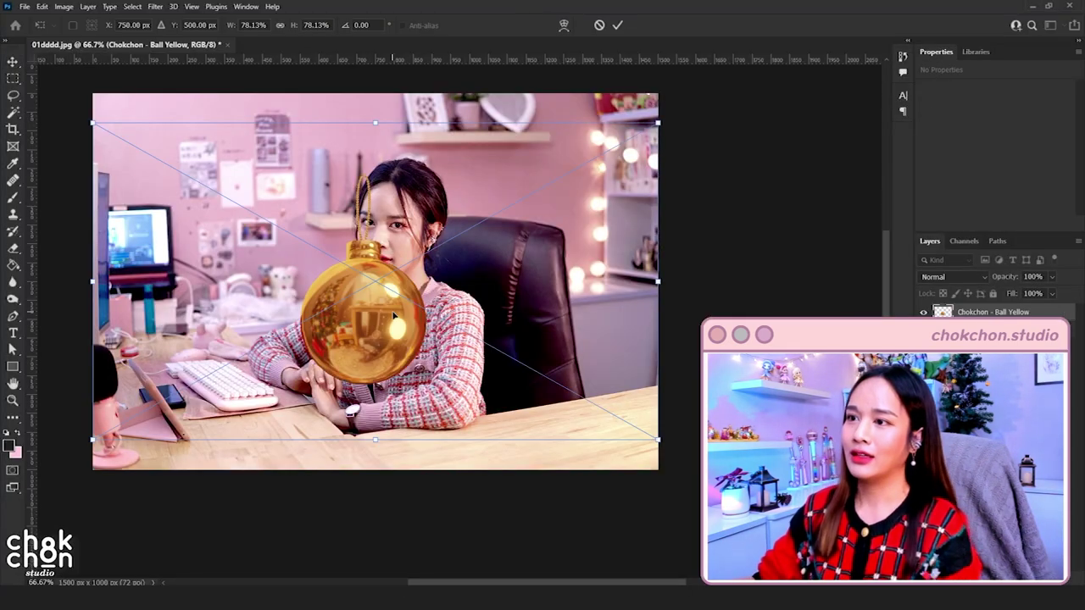
Step: Commit the gold ball and bell placements, moving the bell up-left and the ball below it
key(Return)
key(Return)
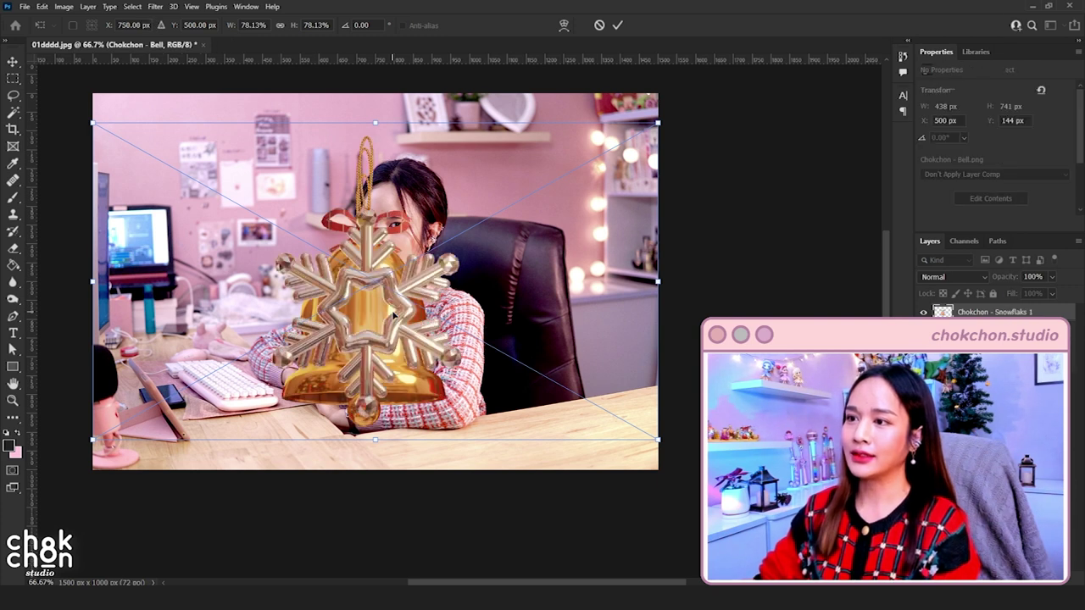
key(Return)
key(Return)
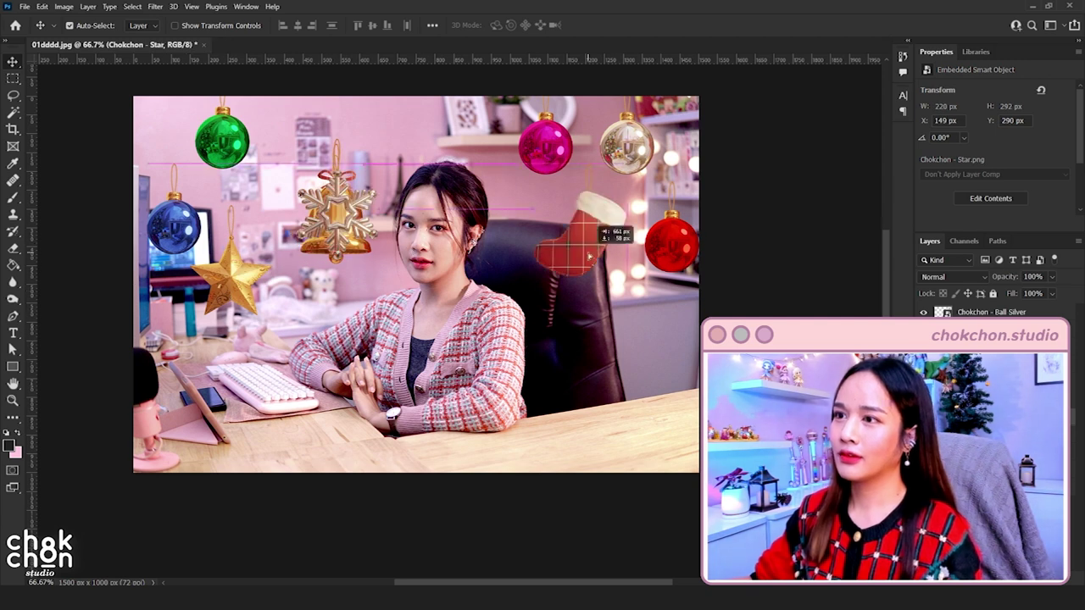
drag(283, 202, 286, 186)
drag(335, 227, 334, 280)
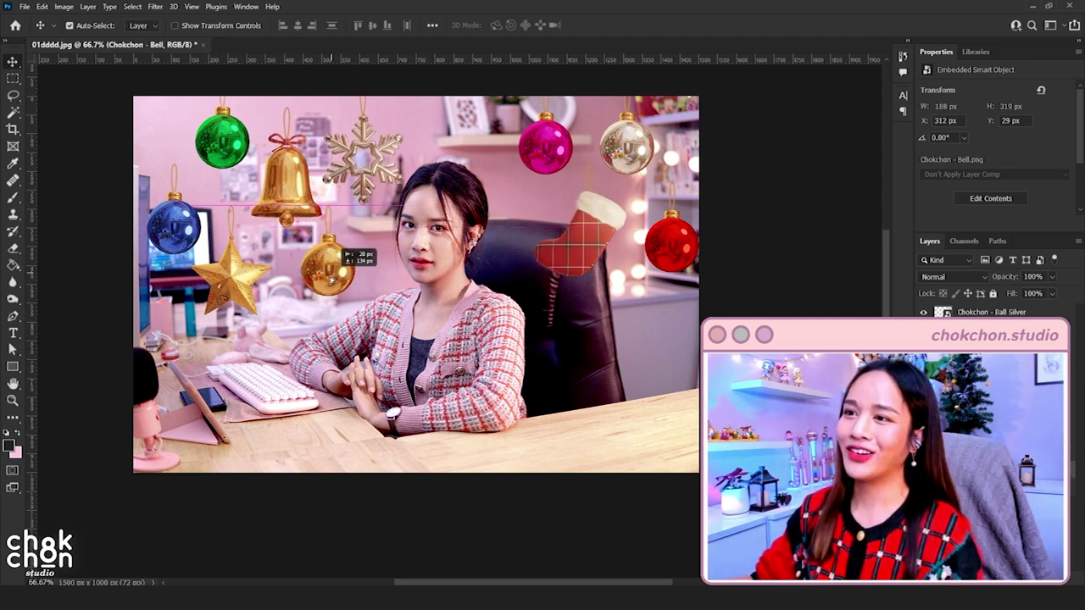